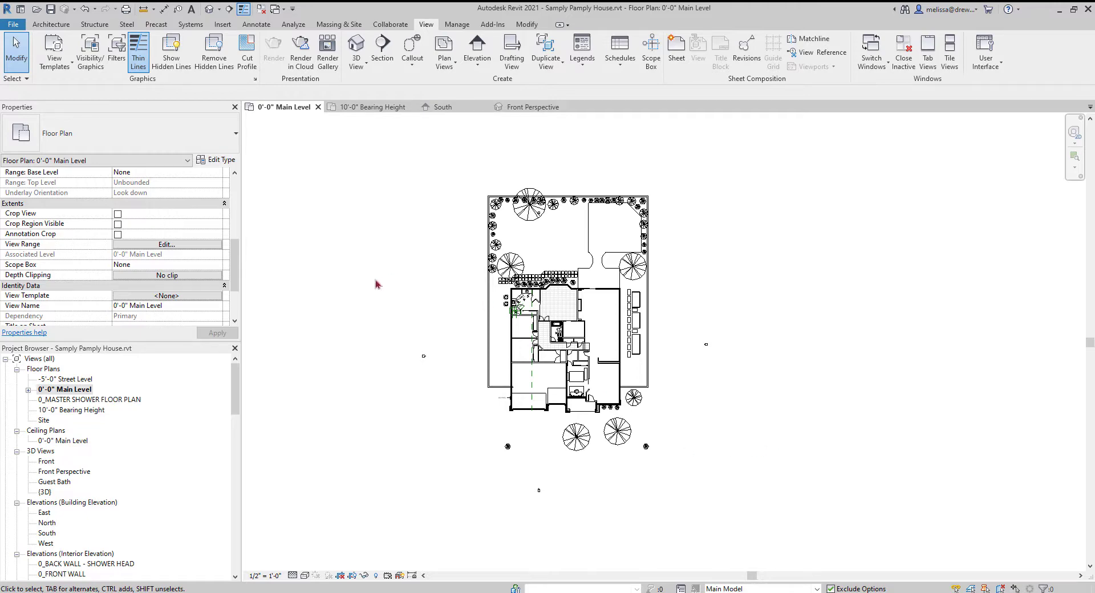
- Enable Crop View, Crop Region Visible and Annotation Crop for the Main Level plan, and stretch the crop's lower edge farther down
middle_drag(386, 315, 433, 382)
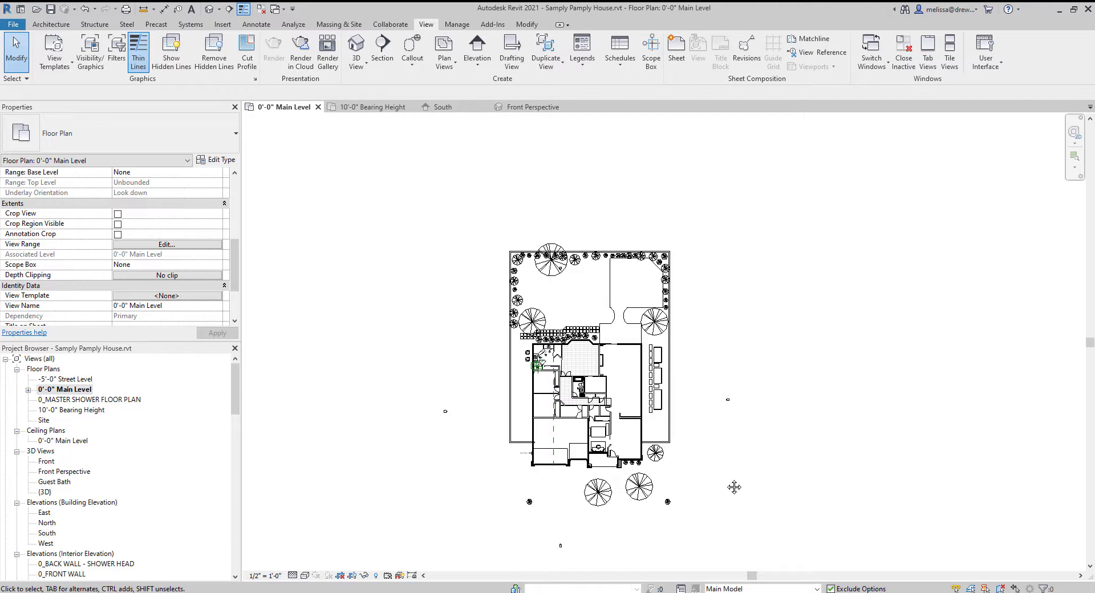
middle_drag(733, 486, 720, 496)
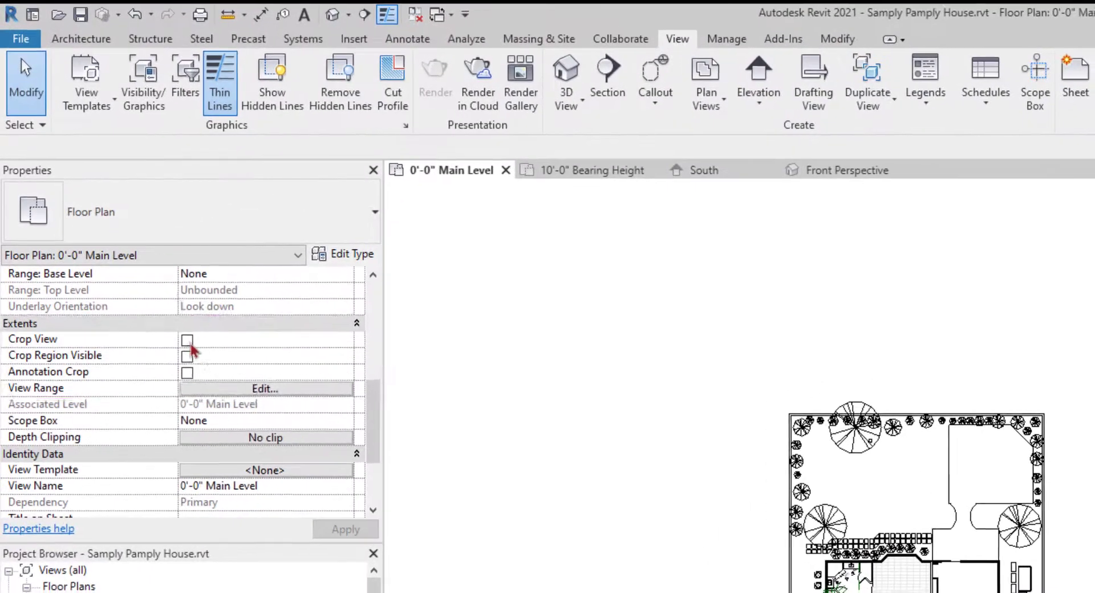
click(118, 215)
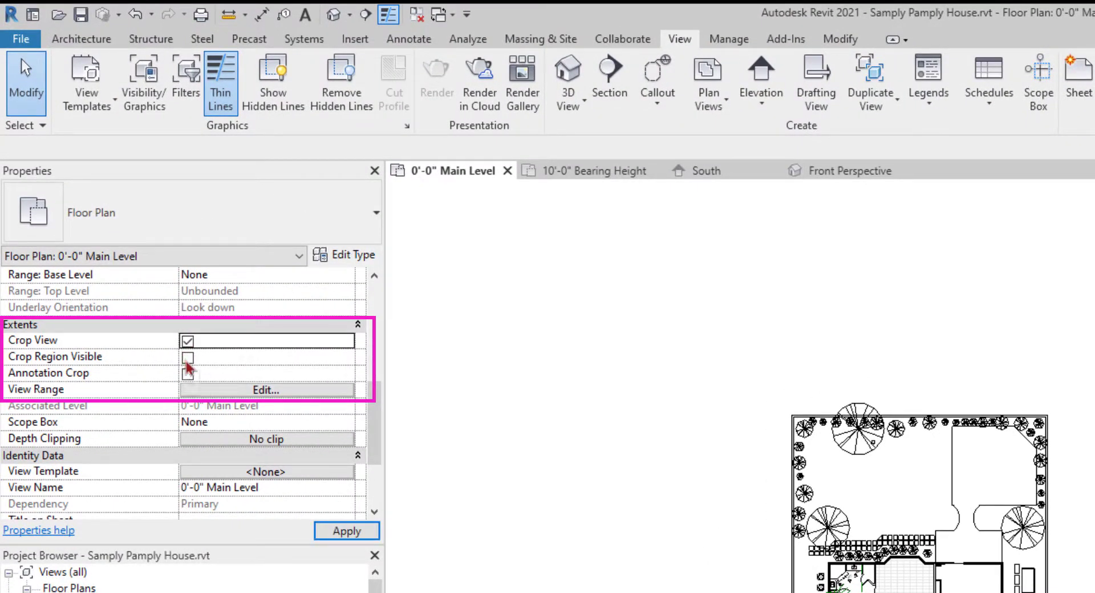
click(188, 358)
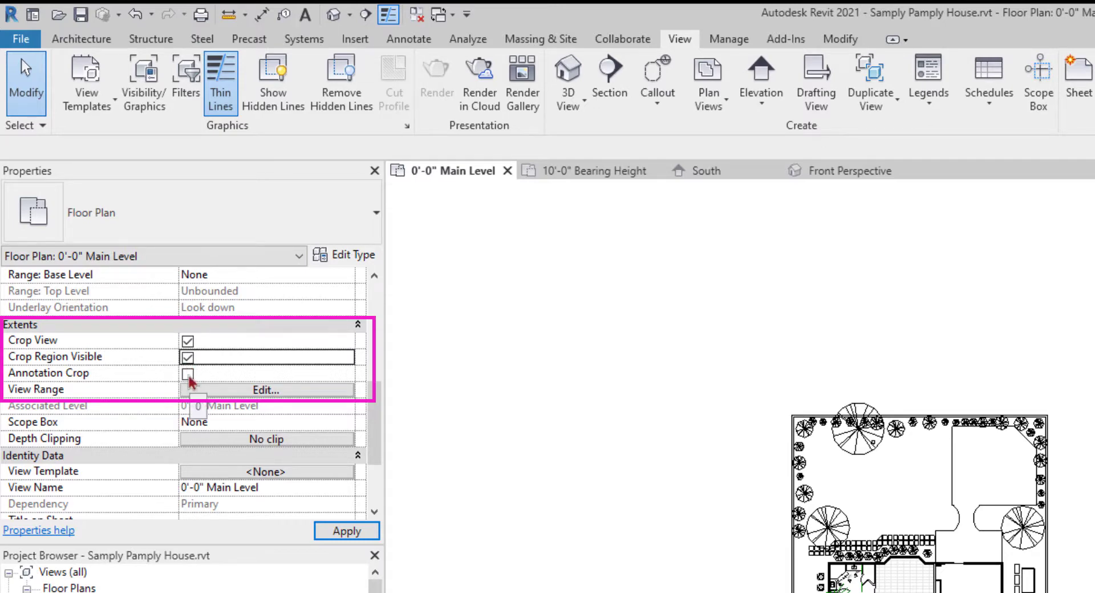
click(188, 374)
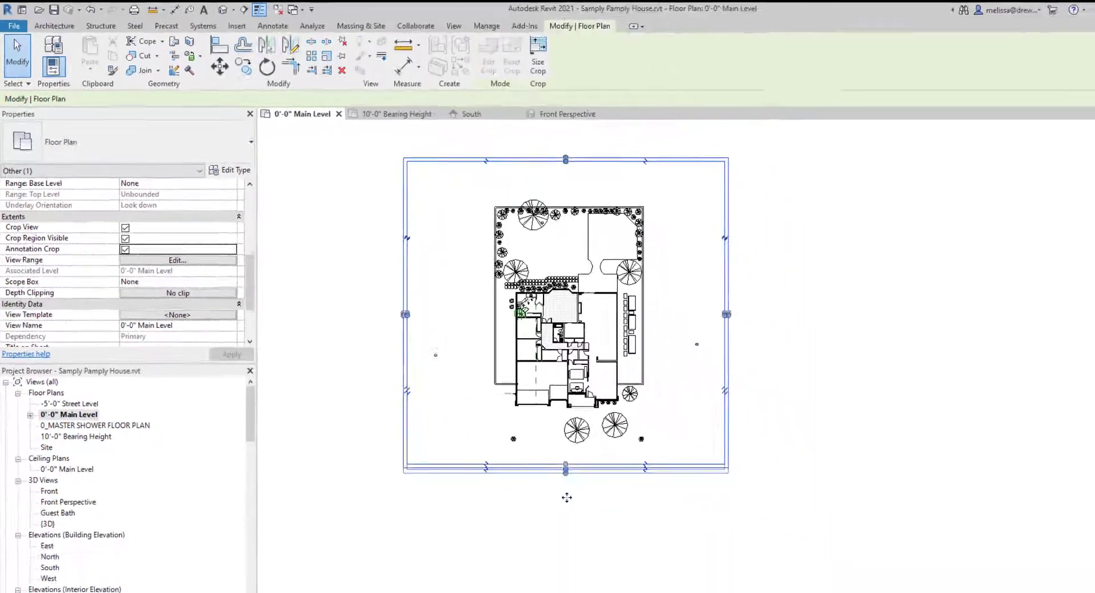
drag(566, 497, 565, 545)
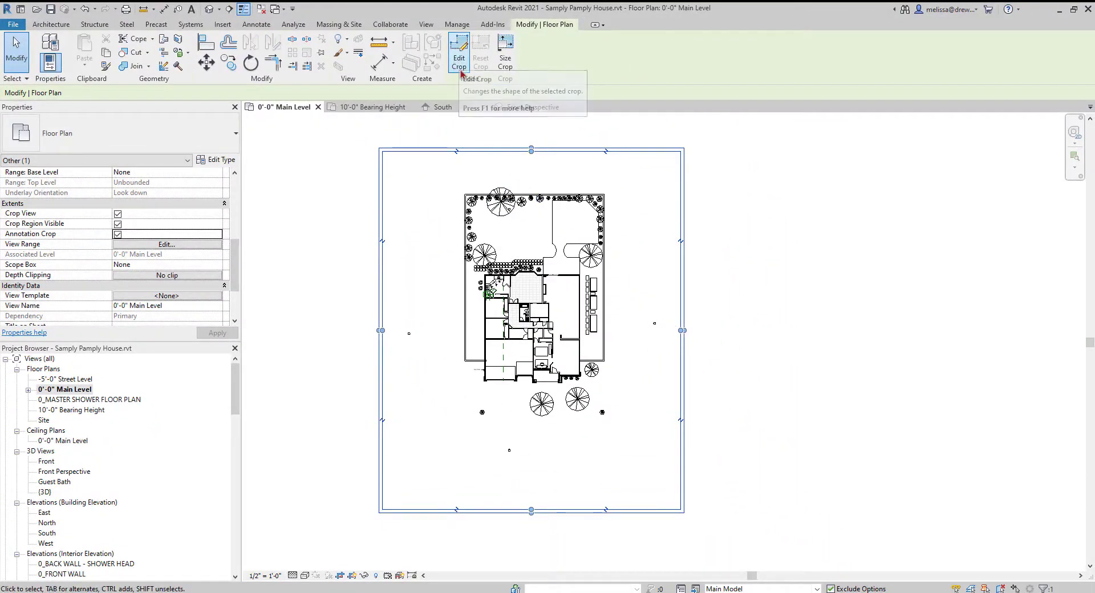
- Edit the crop profile by moving all four sides inward around the site, with the west side about 8'-0" from the property line
click(458, 59)
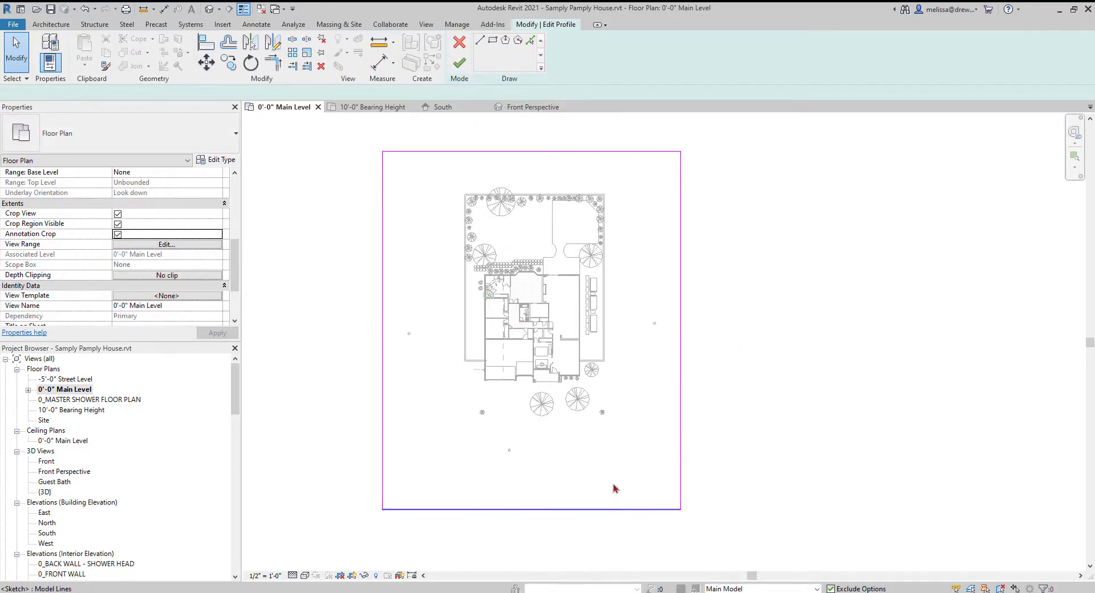
mouse_move(616, 509)
mouse_down()
mouse_move(610, 383)
mouse_move(618, 409)
mouse_up()
mouse_move(680, 342)
mouse_down()
mouse_move(611, 318)
mouse_move(624, 273)
mouse_up()
drag(553, 153, 552, 178)
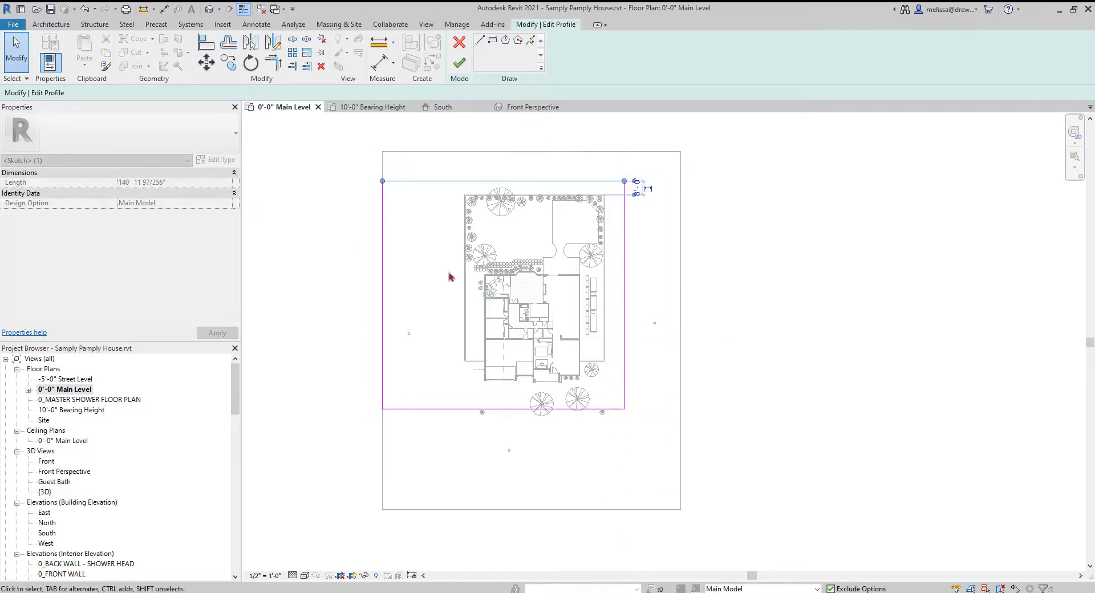
drag(392, 305, 454, 306)
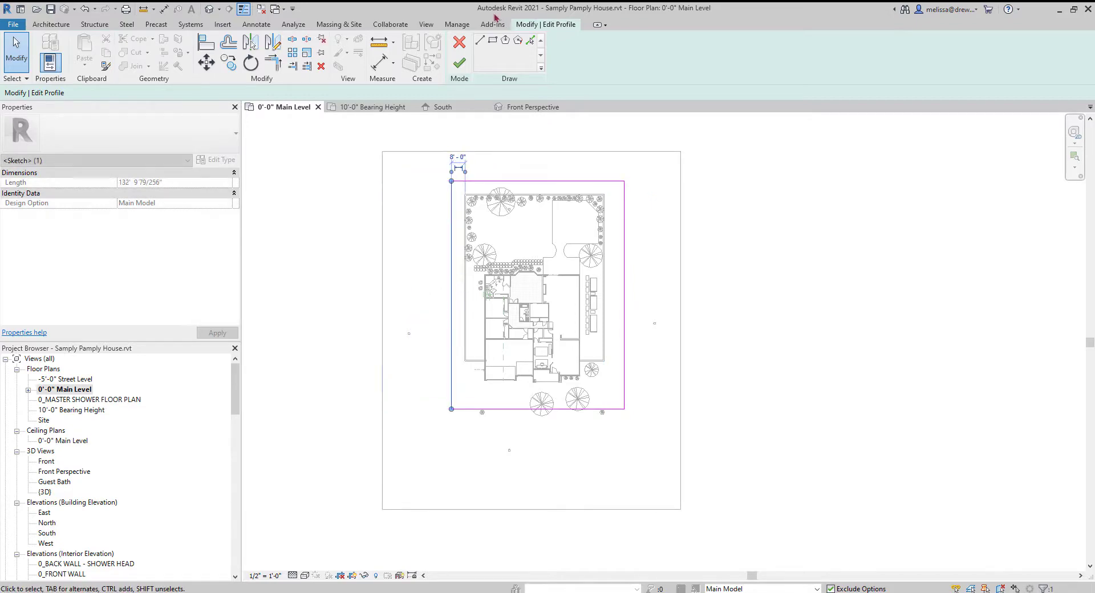
click(460, 66)
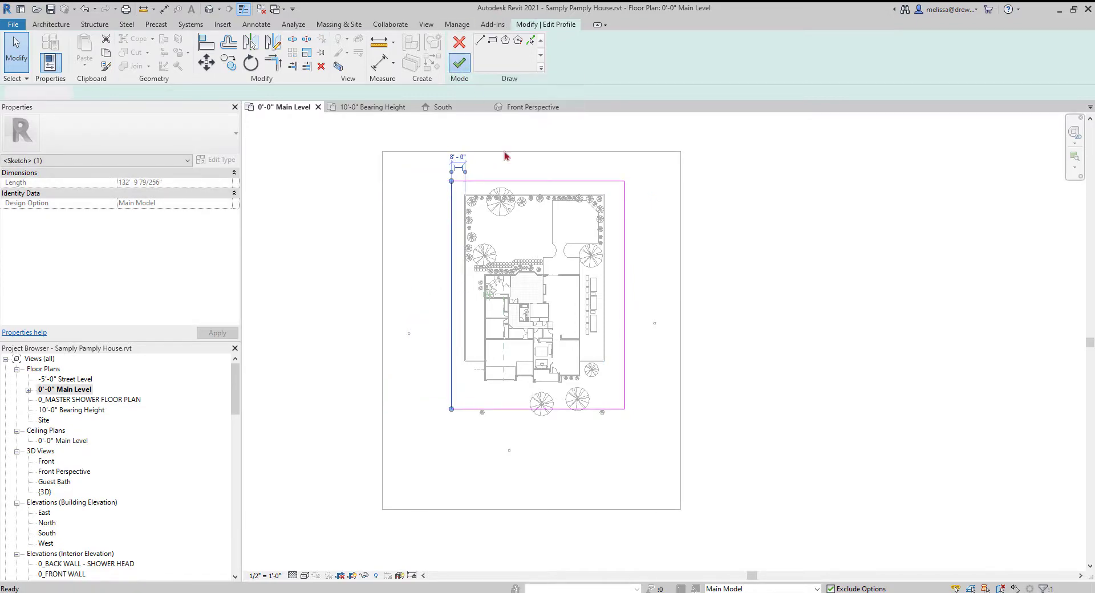
- Extend the annotation crop's east edge outward and pull the model crop's east edge in to just outside the house's east wall
scroll(644, 301, up, 12)
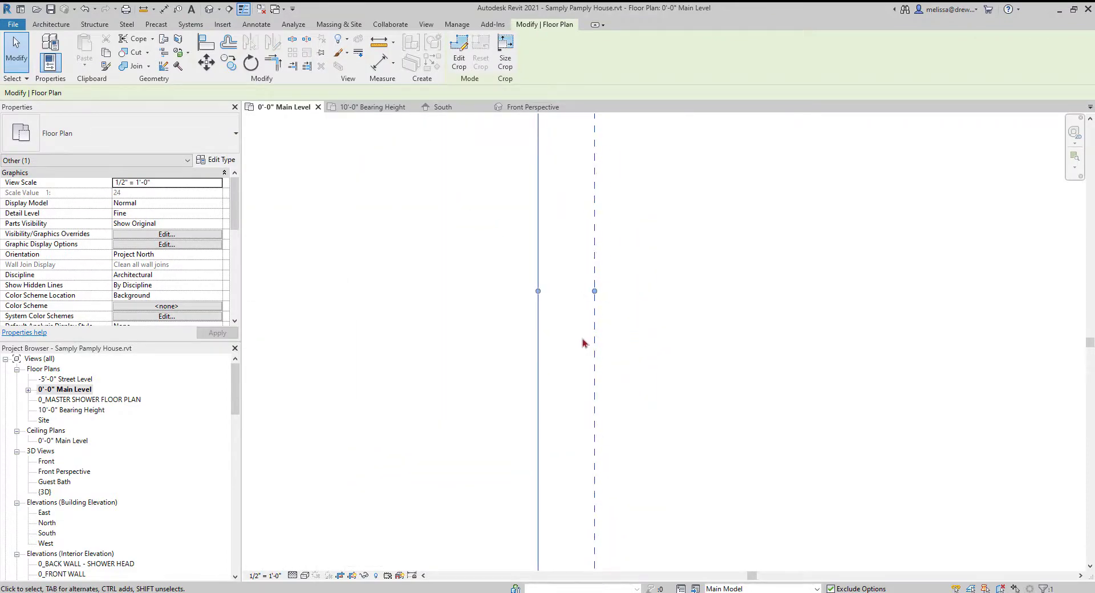
scroll(594, 292, down, 4)
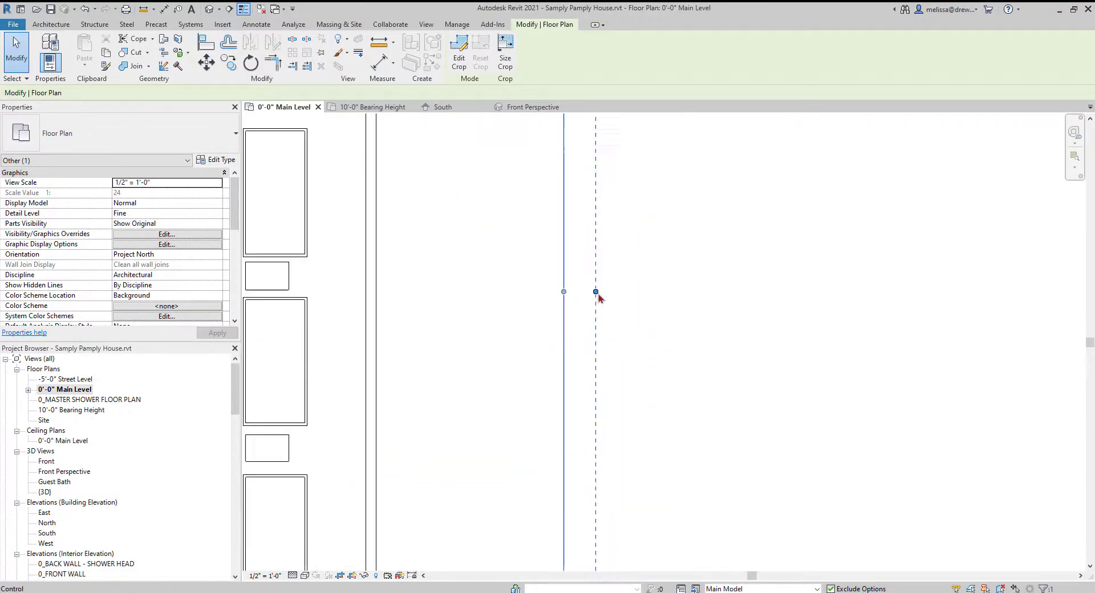
scroll(596, 292, down, 5)
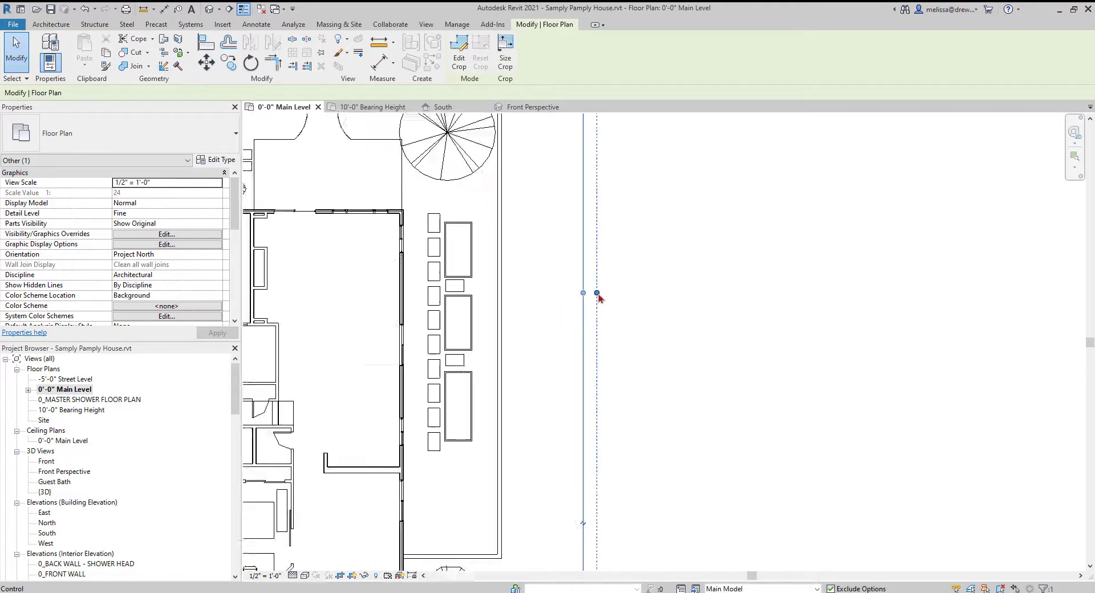
middle_drag(570, 312, 669, 405)
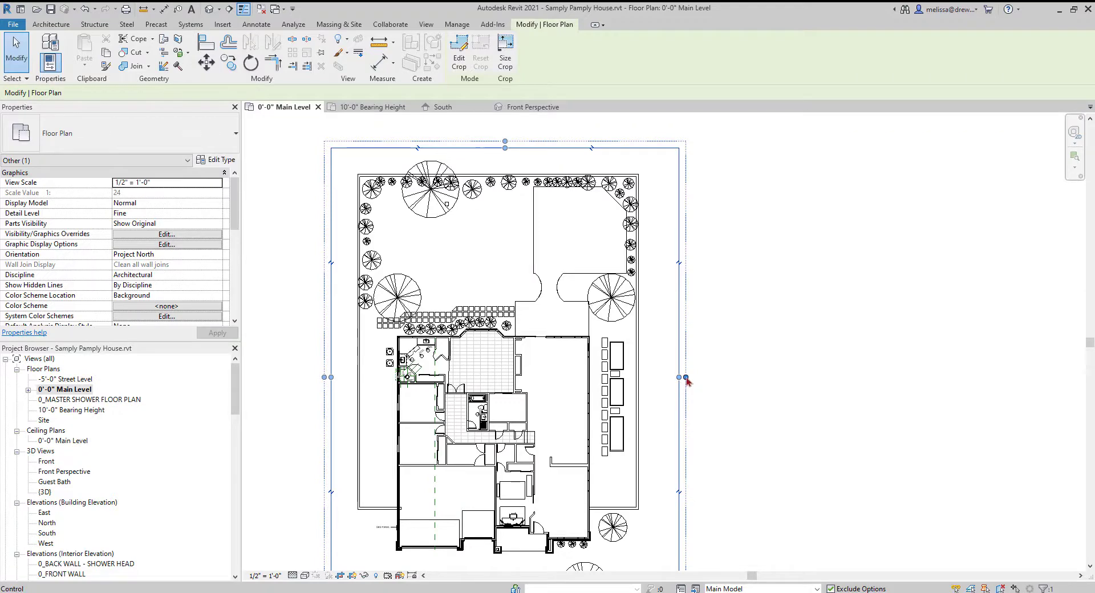
drag(685, 377, 770, 308)
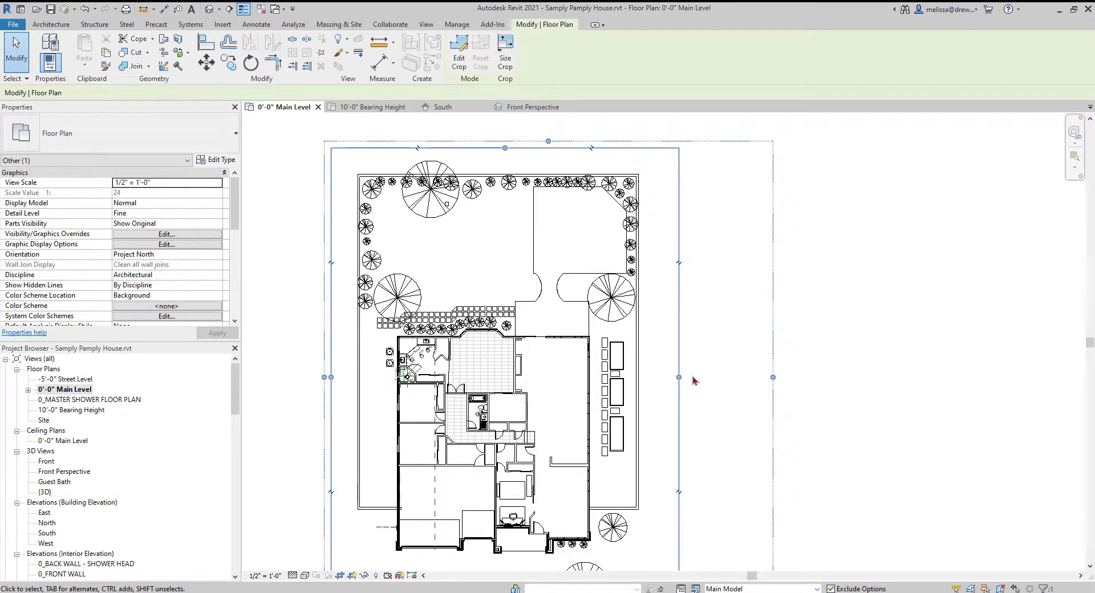
drag(678, 376, 596, 361)
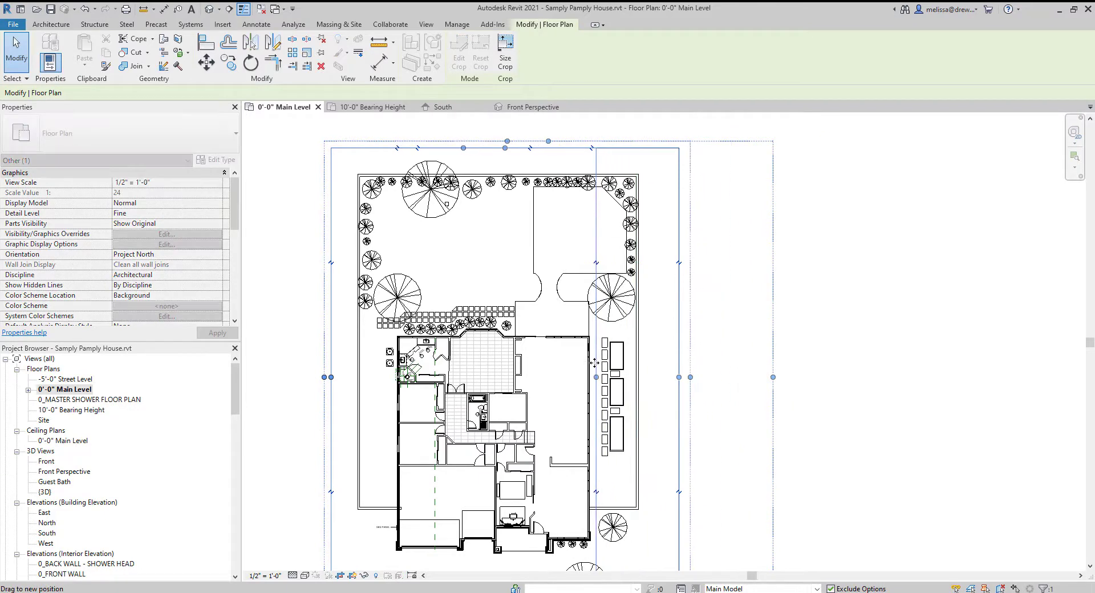
scroll(605, 342, up, 2)
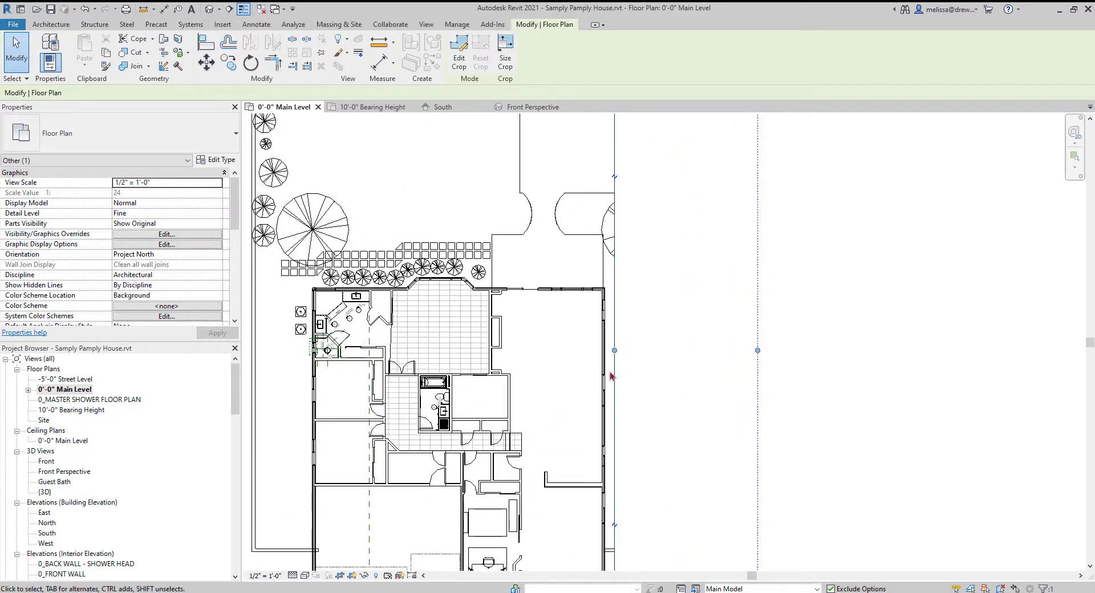
scroll(608, 353, down, 2)
- Place the text note "this is text to show you how it works" across the model crop's east edge, using the 1/4" Arial type
click(256, 24)
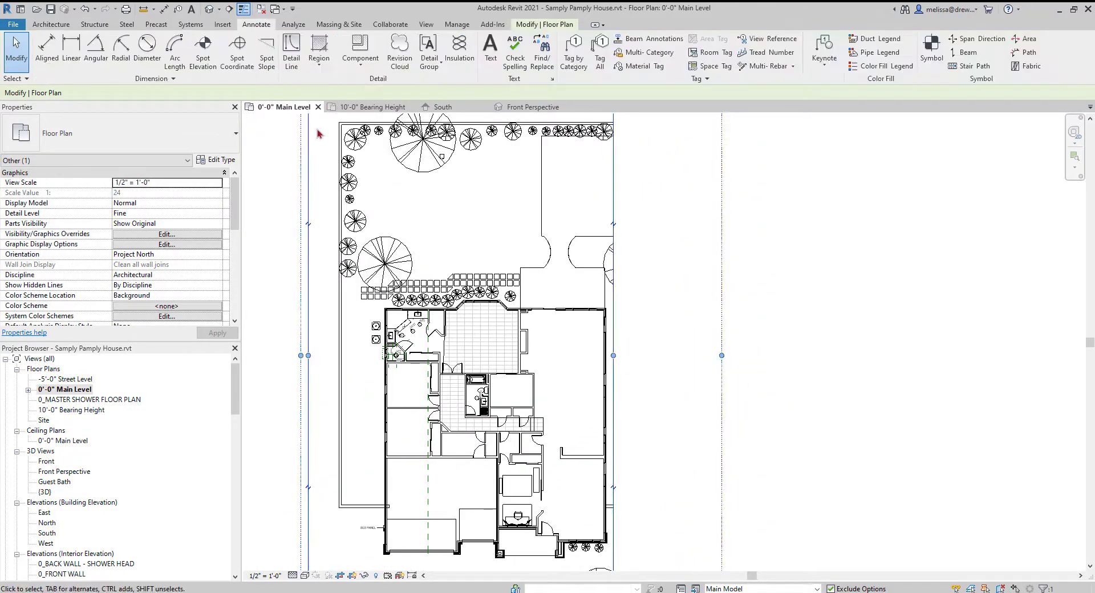
click(491, 49)
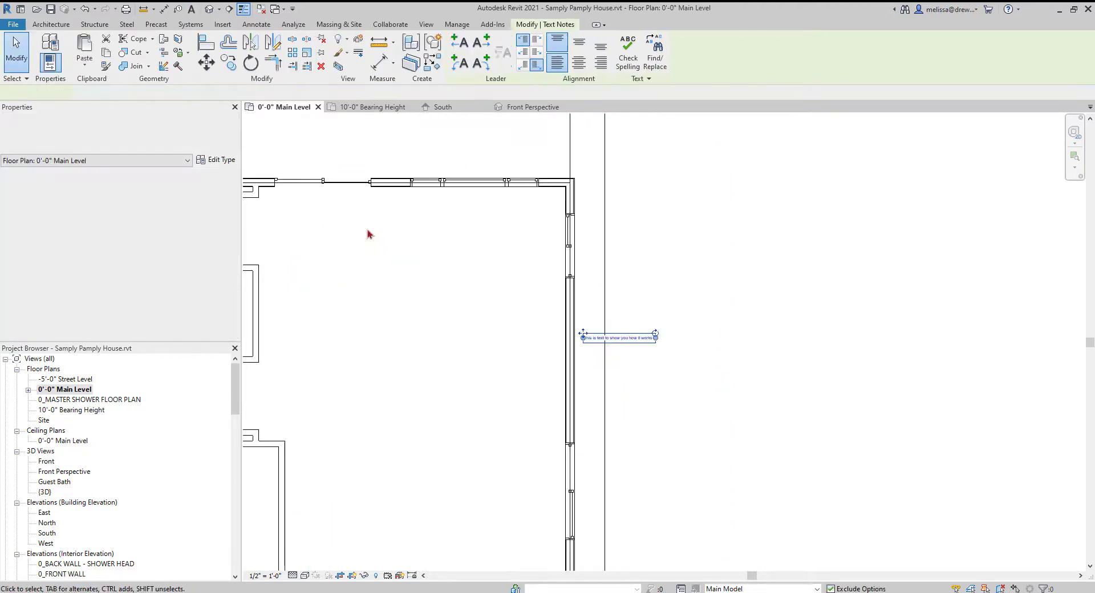
click(102, 134)
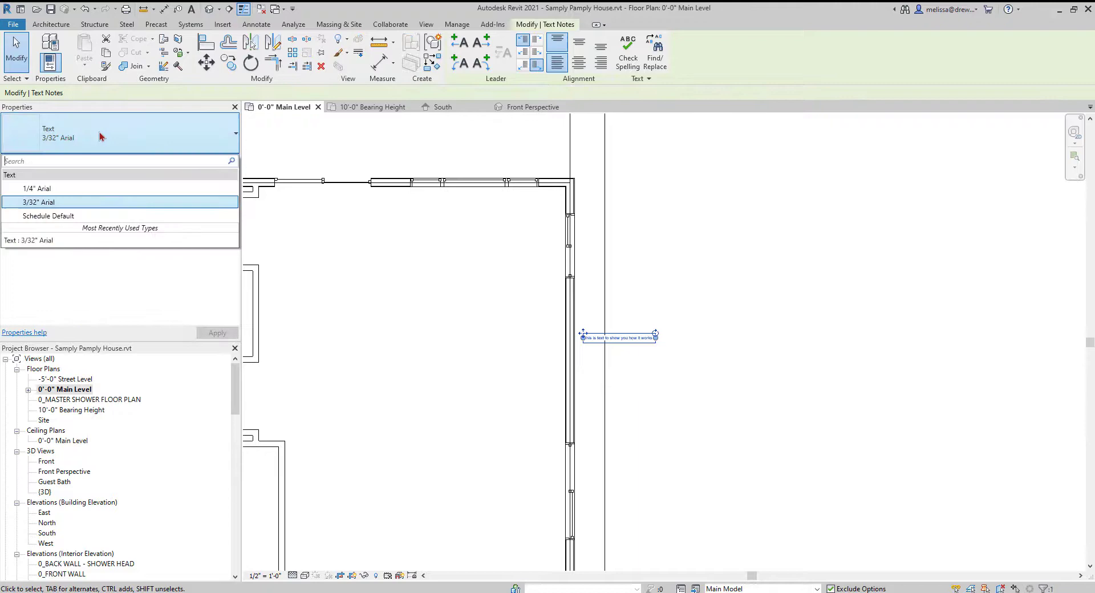
click(71, 204)
click(671, 387)
- Pull the annotation crop's east edge in against the model crop to exclude the text note, and move it back out beyond the note
scroll(671, 387, down, 2)
scroll(736, 388, down, 3)
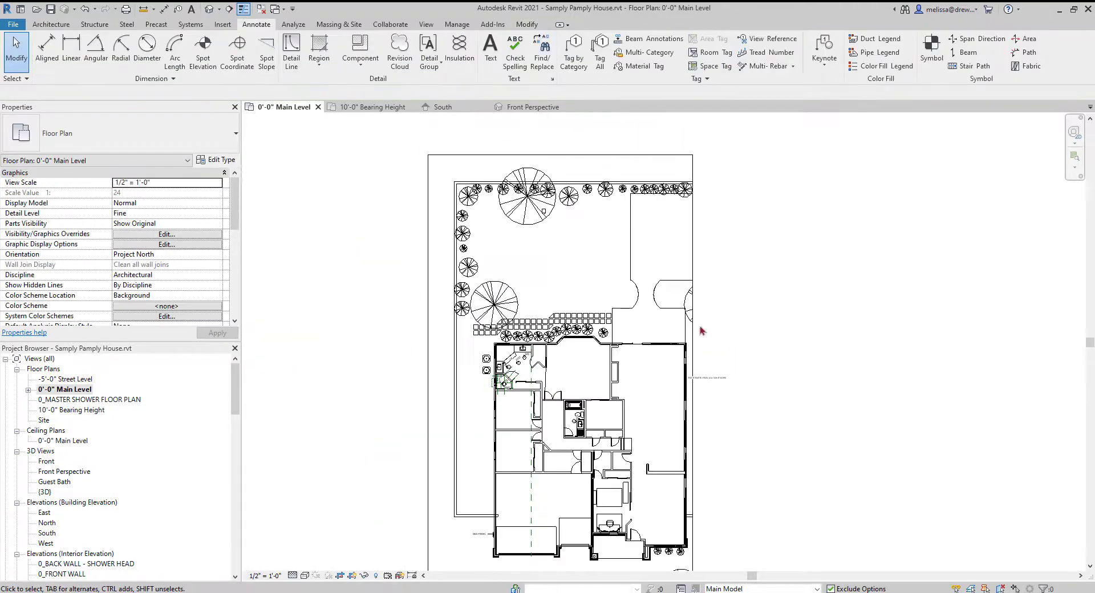
click(694, 331)
mouse_move(786, 383)
mouse_down()
mouse_move(691, 382)
mouse_move(681, 409)
mouse_move(681, 393)
mouse_up()
scroll(680, 376, up, 6)
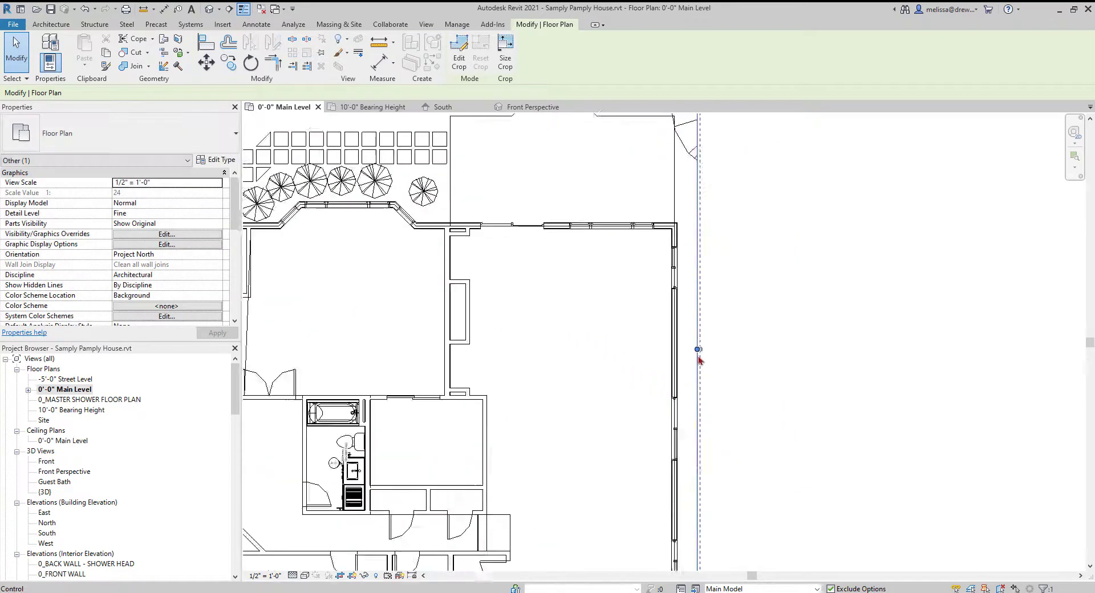
scroll(680, 374, down, 4)
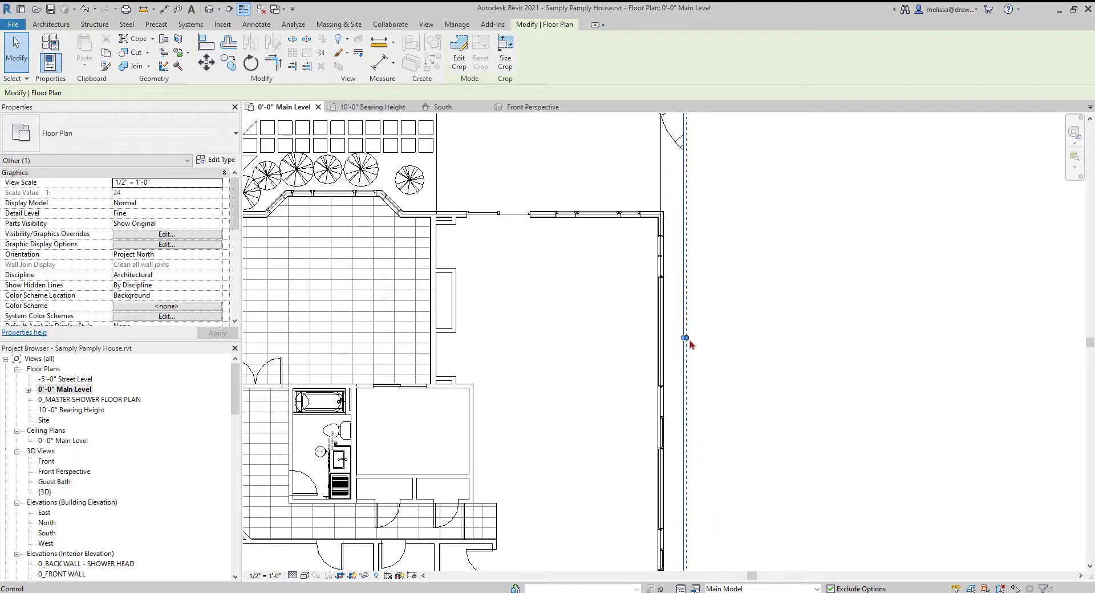
drag(686, 338, 813, 341)
drag(745, 348, 746, 350)
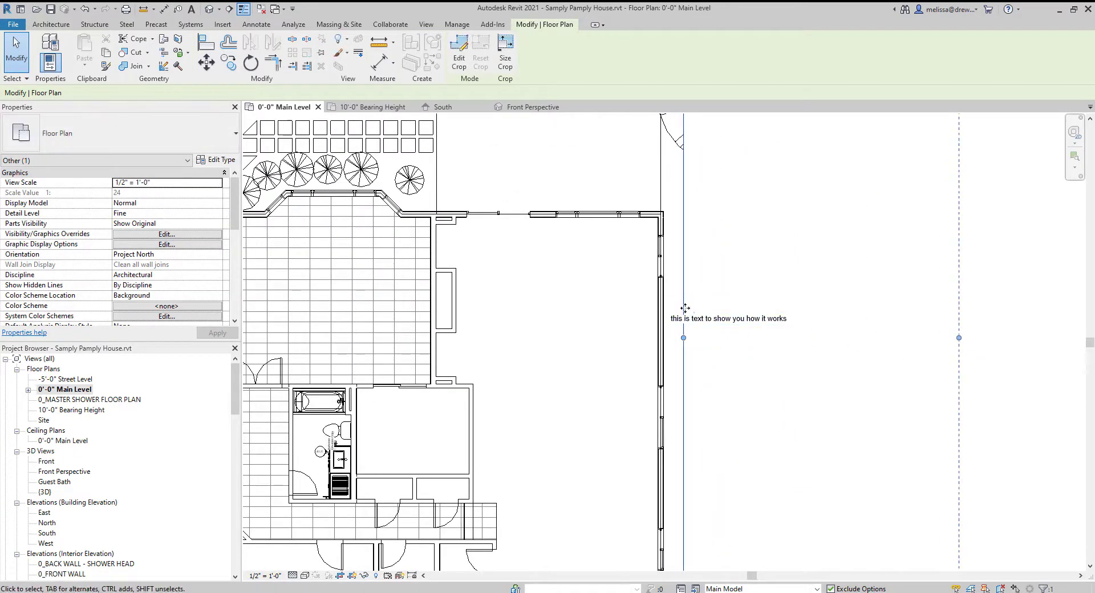
- Pull the model crop's east edge inward past the house's east wall, leaving the text note outside the model crop
scroll(719, 325, down, 4)
click(726, 323)
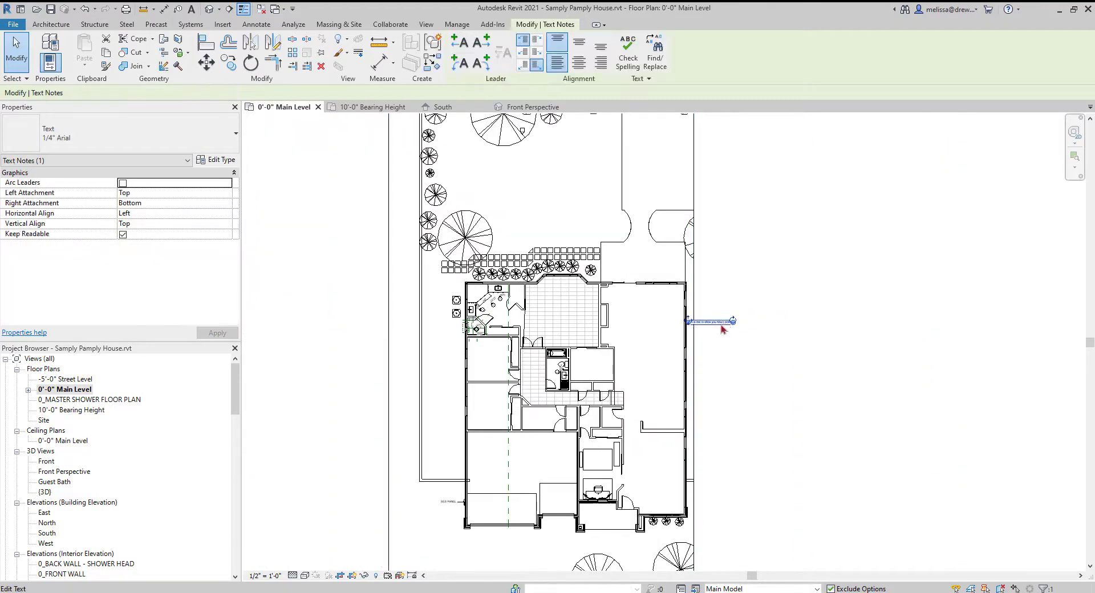
click(710, 336)
click(695, 343)
scroll(694, 343, up, 1)
scroll(693, 343, up, 3)
drag(694, 313, 665, 312)
scroll(734, 304, down, 1)
click(749, 333)
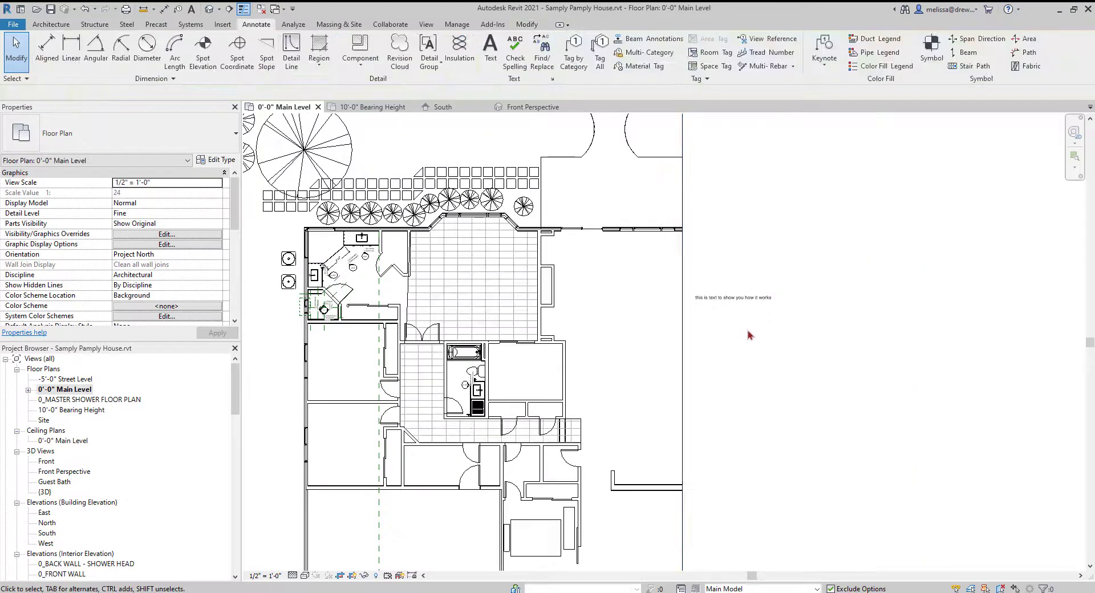
- Move the model crop's east edge outward beyond the site's east property line to include the whole lot
scroll(748, 333, down, 3)
middle_drag(753, 368, 716, 379)
click(686, 356)
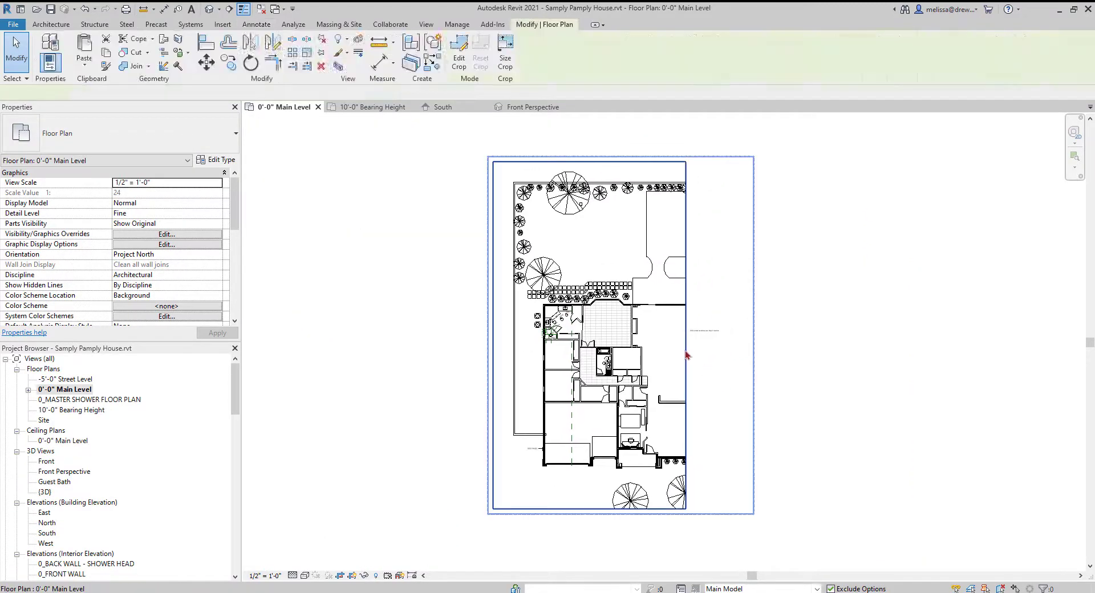
drag(686, 335, 812, 345)
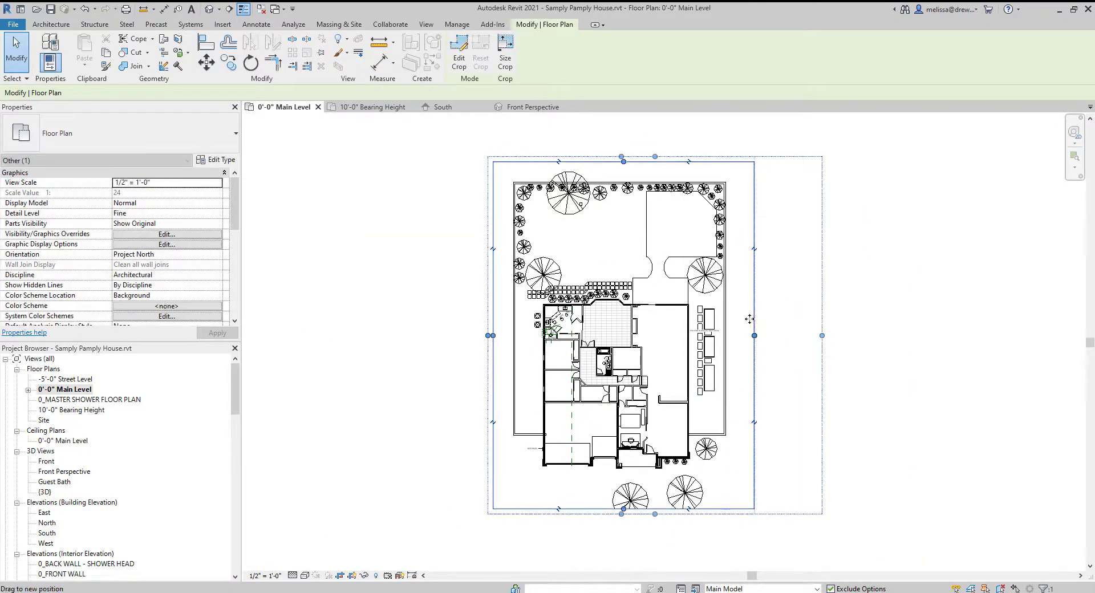
middle_drag(782, 395, 741, 380)
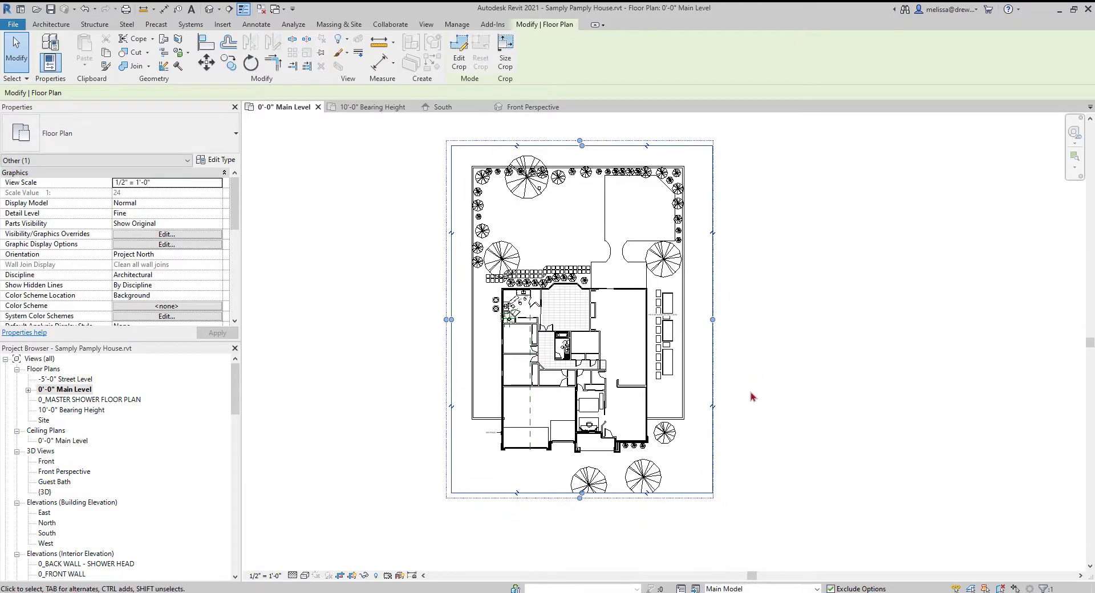
- Set the Main Level plan's view scale to 1/4" = 1'-0"
click(265, 575)
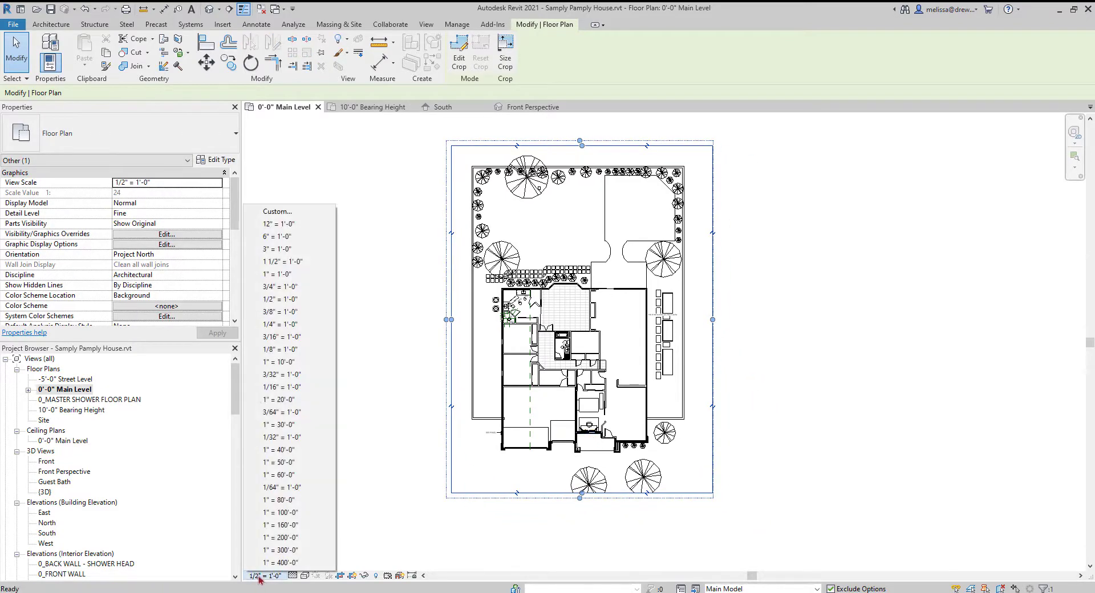
click(295, 323)
click(636, 511)
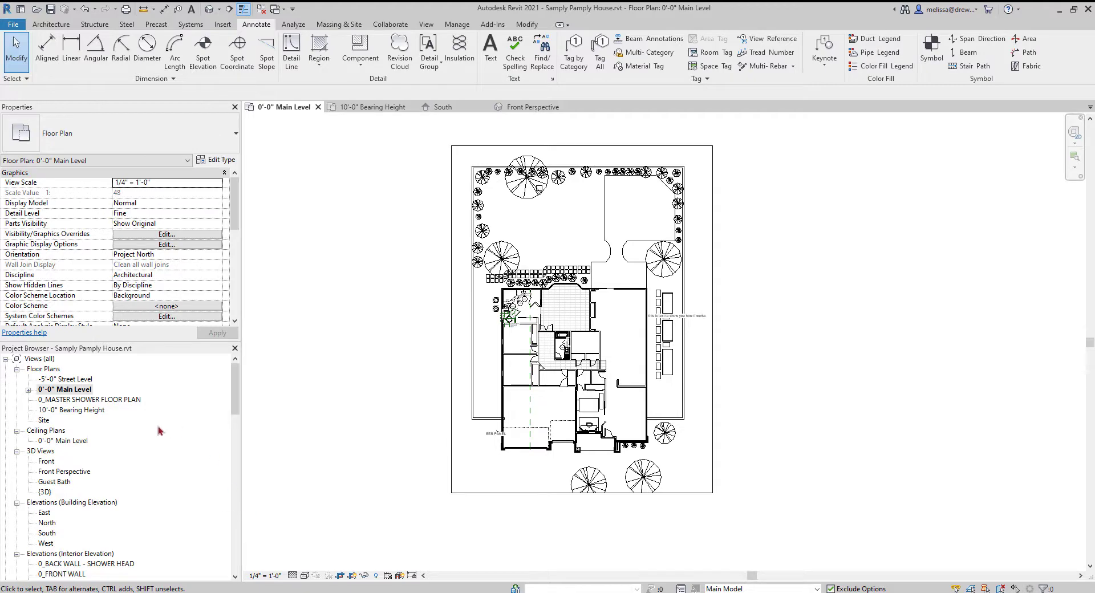
- Create a new sheet with the E1 30 x 42 Horizontal titleblock
scroll(158, 427, down, 15)
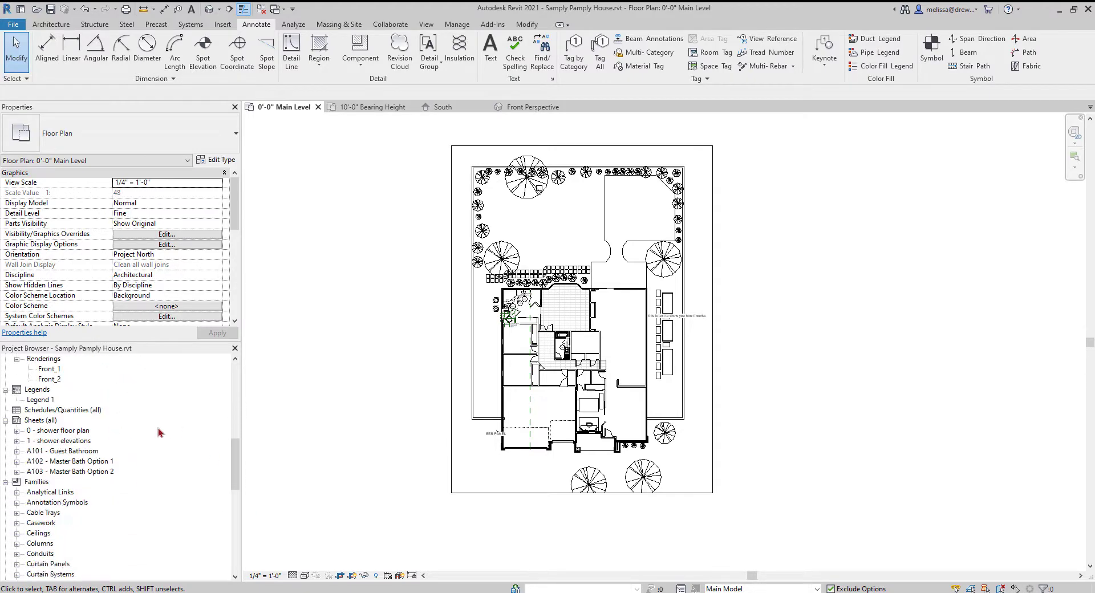
scroll(158, 427, down, 4)
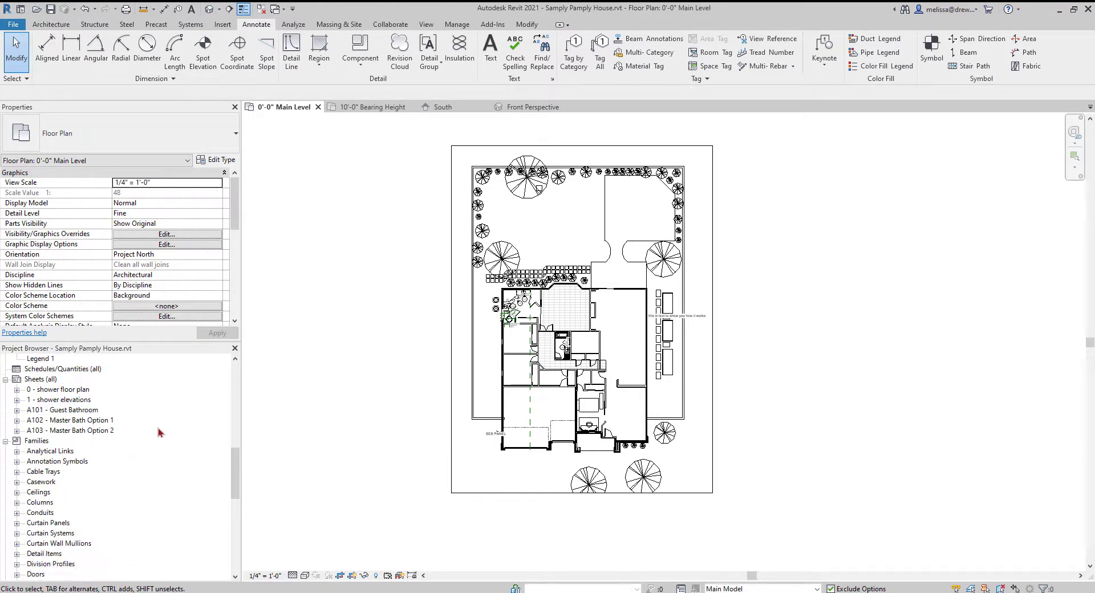
click(47, 380)
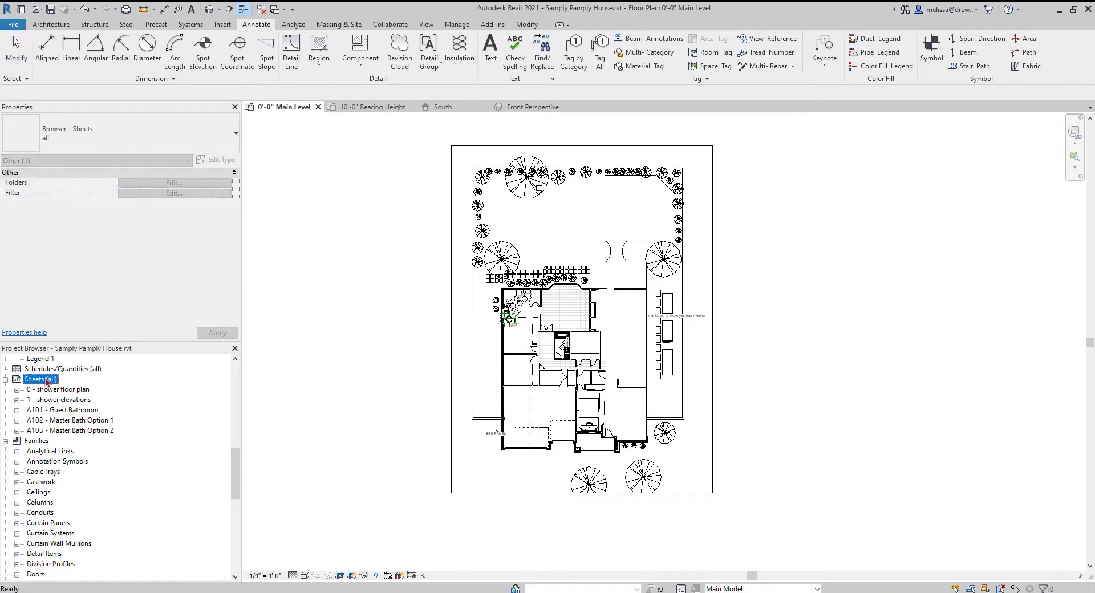
right_click(48, 380)
click(74, 391)
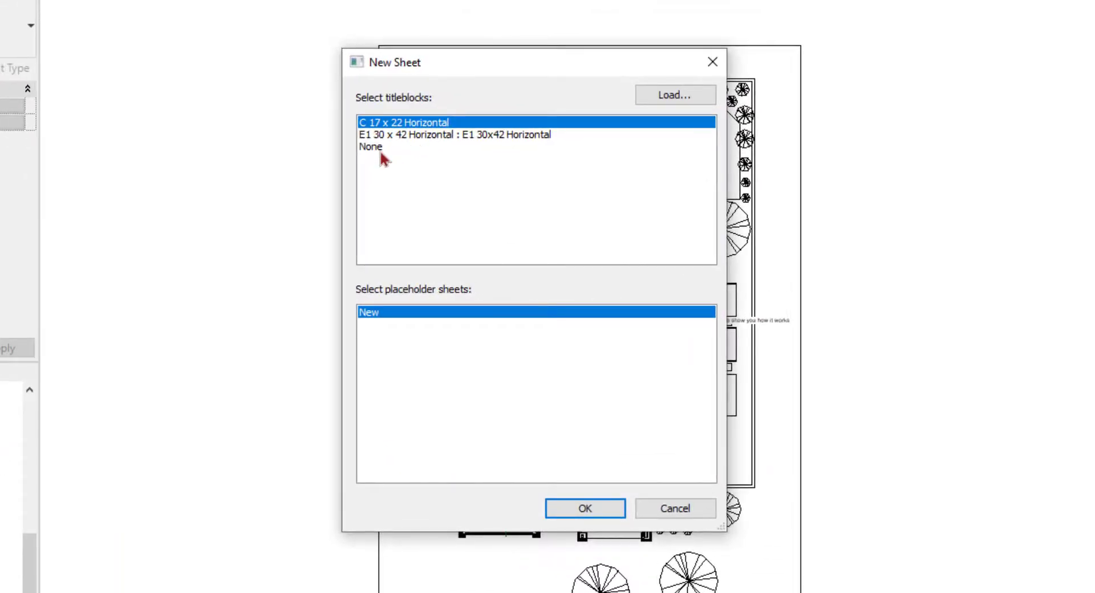
click(691, 98)
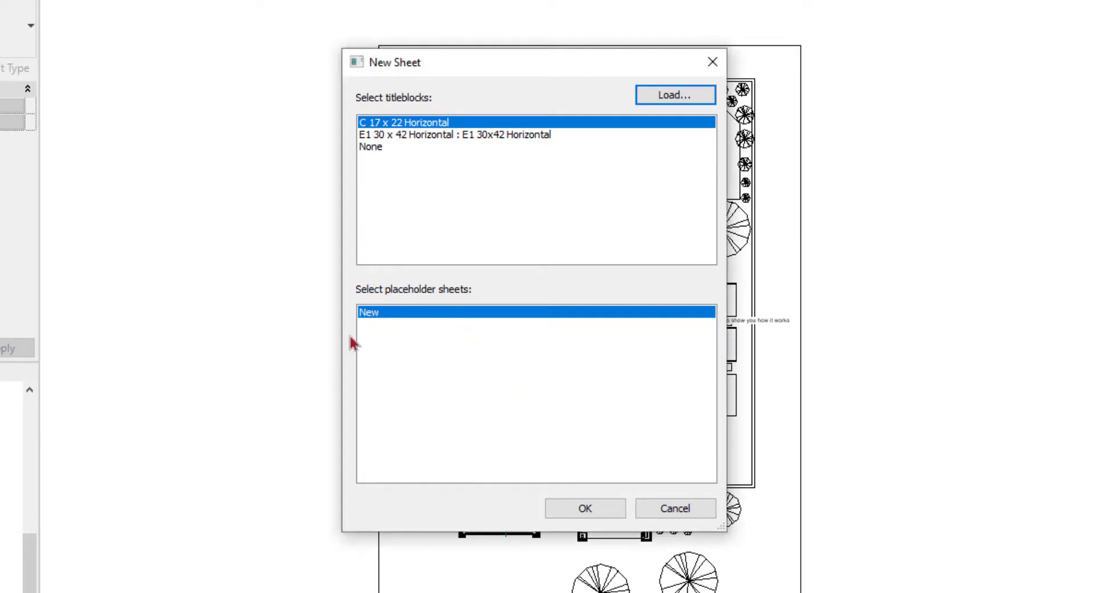
click(386, 137)
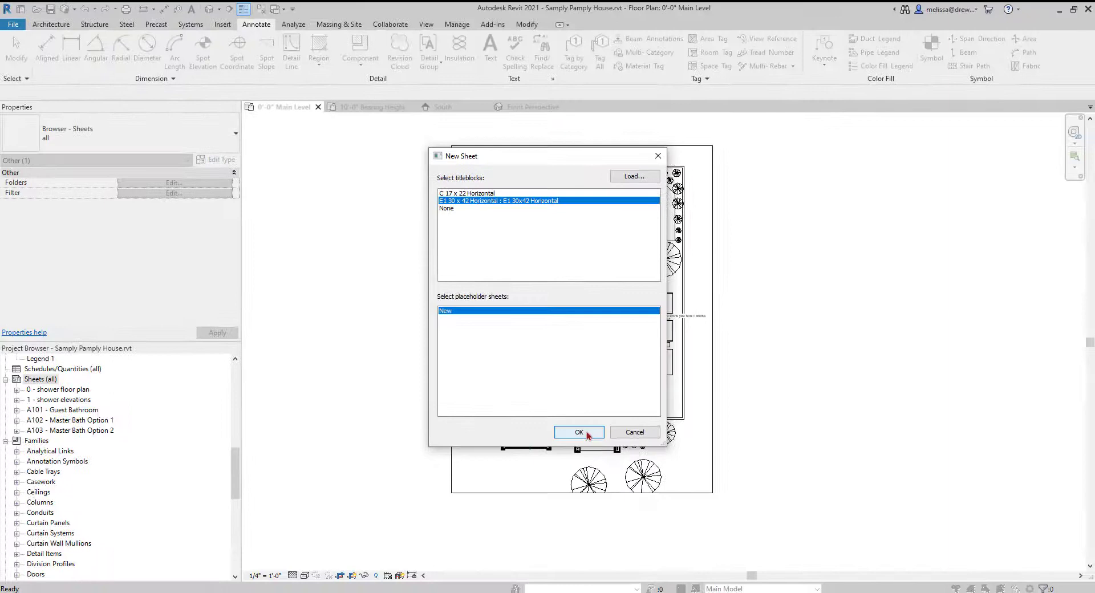
click(585, 508)
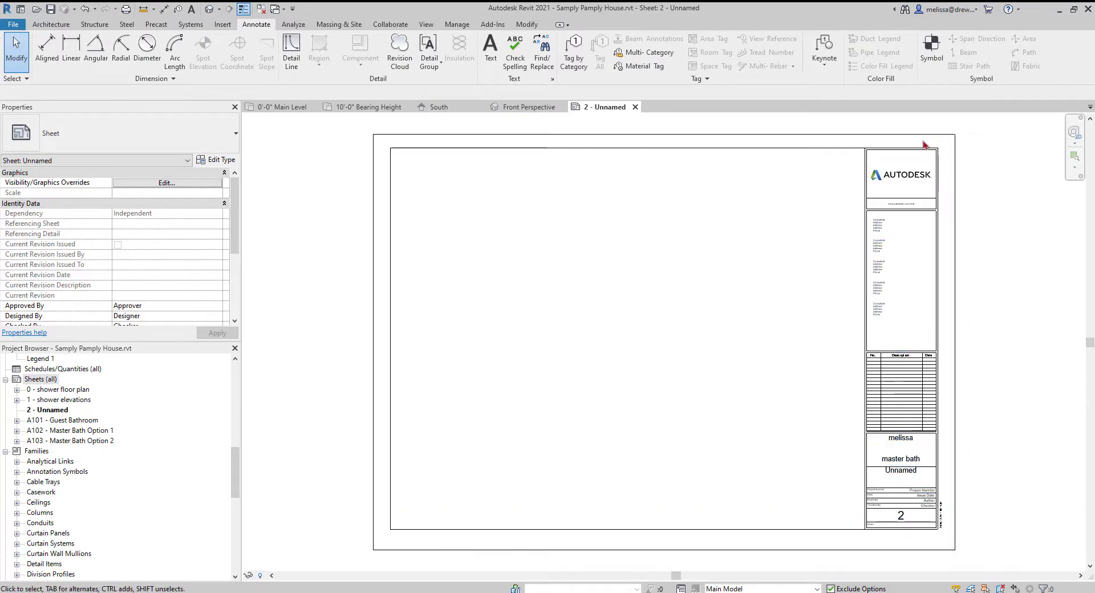
- Renumber the new unnamed sheet as A201 and name it Main Level Floor plan
click(47, 410)
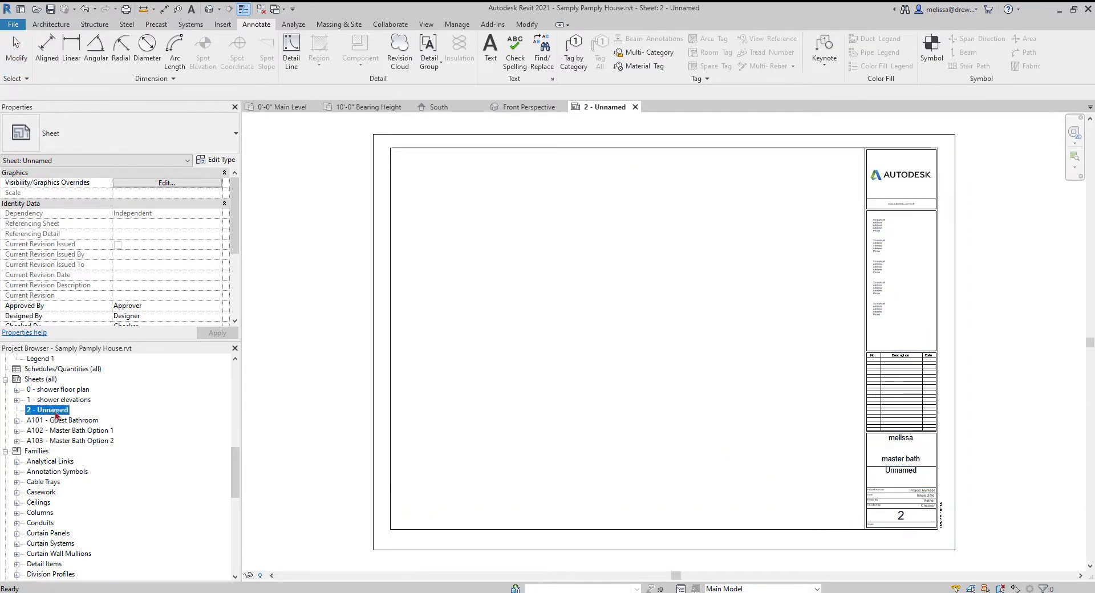
click(56, 413)
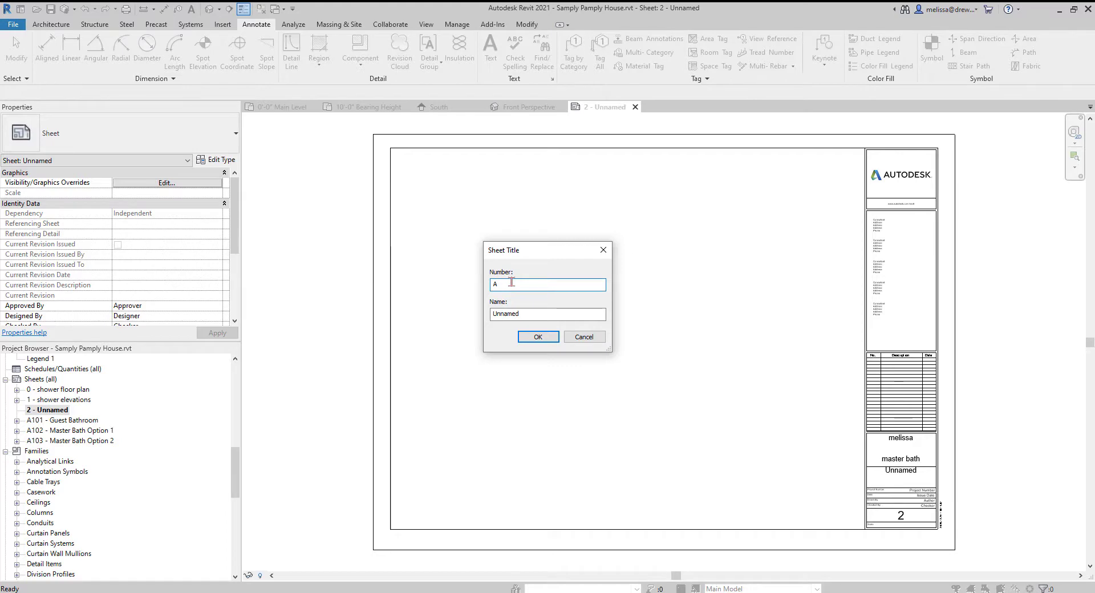
drag(525, 315, 474, 324)
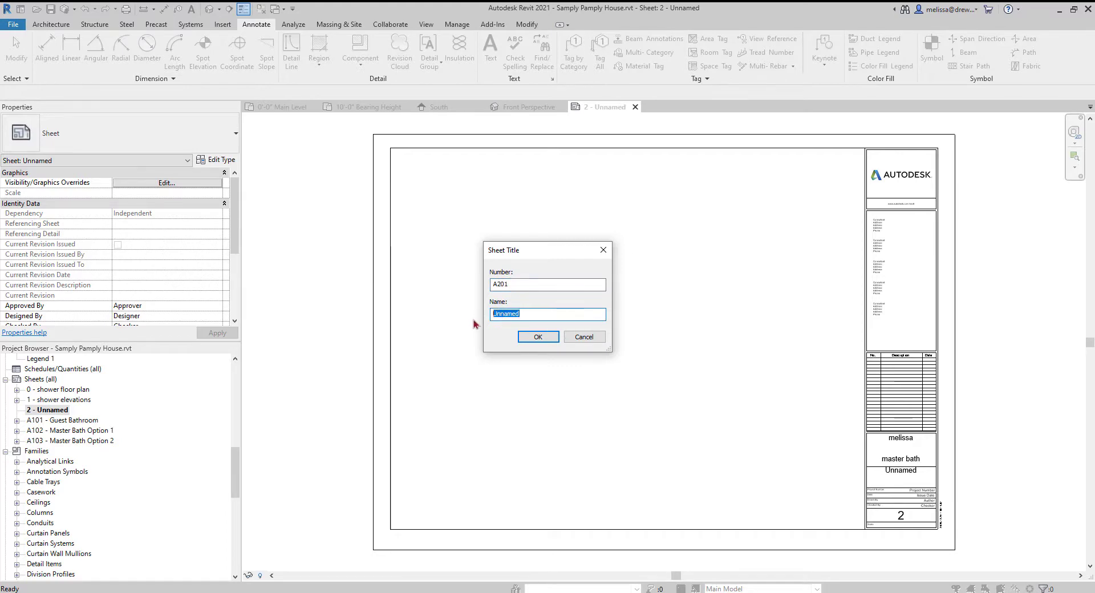
text(main Level Floor plan)
key(Return)
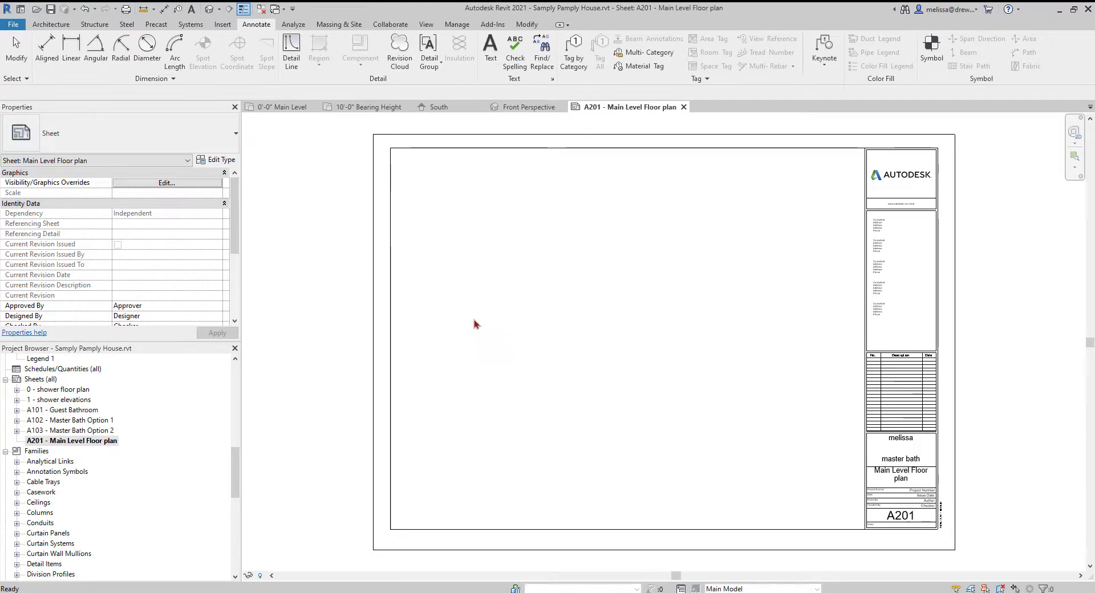
- Place the 0'-0" Main Level floor plan view on sheet A201, left of the titleblock's information column
click(906, 460)
scroll(85, 456, up, 10)
click(54, 390)
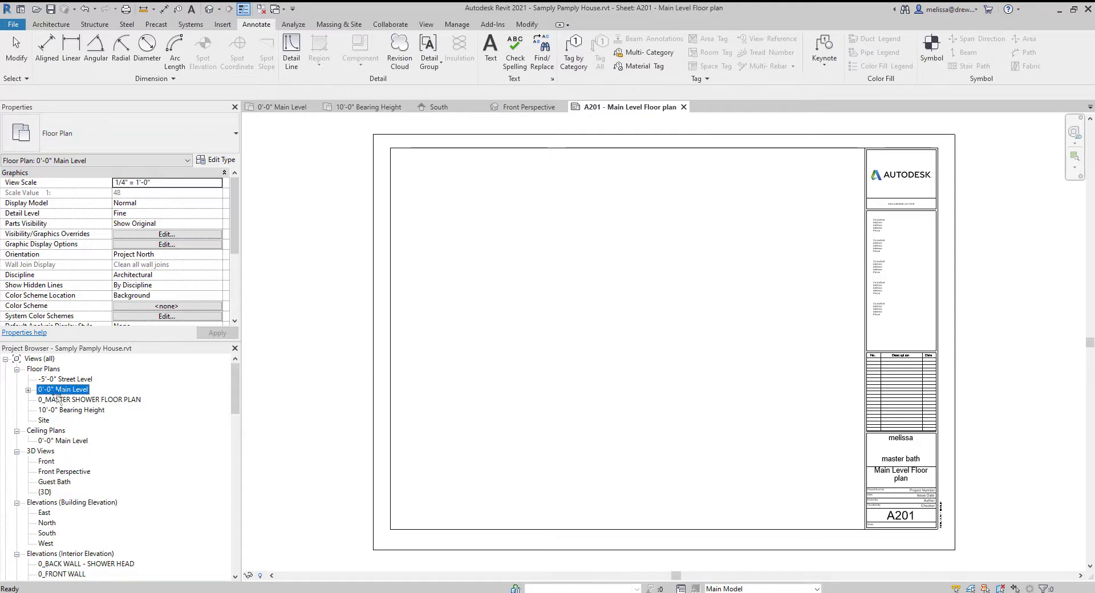
drag(227, 360, 466, 305)
drag(617, 254, 623, 256)
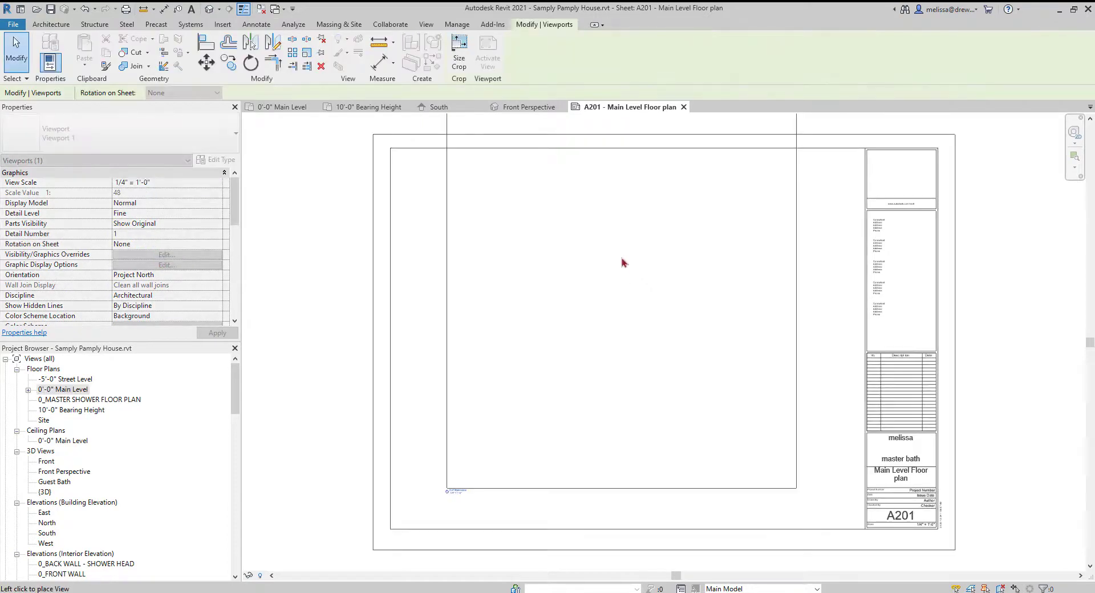
click(623, 300)
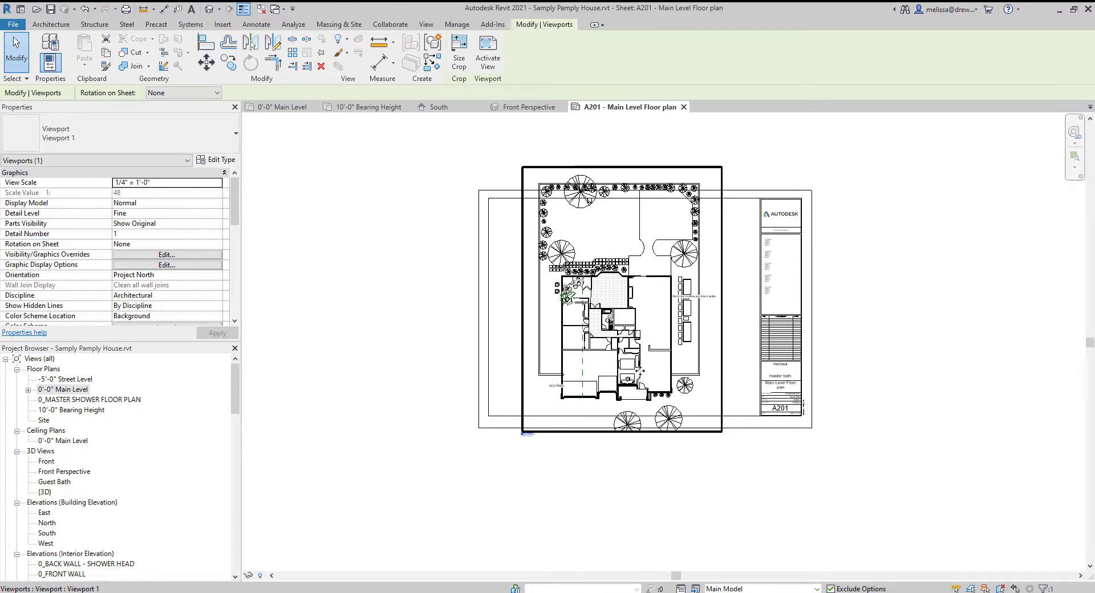
- Rotate the plan's viewport 90° clockwise on the sheet and move it inside the sheet border
click(189, 93)
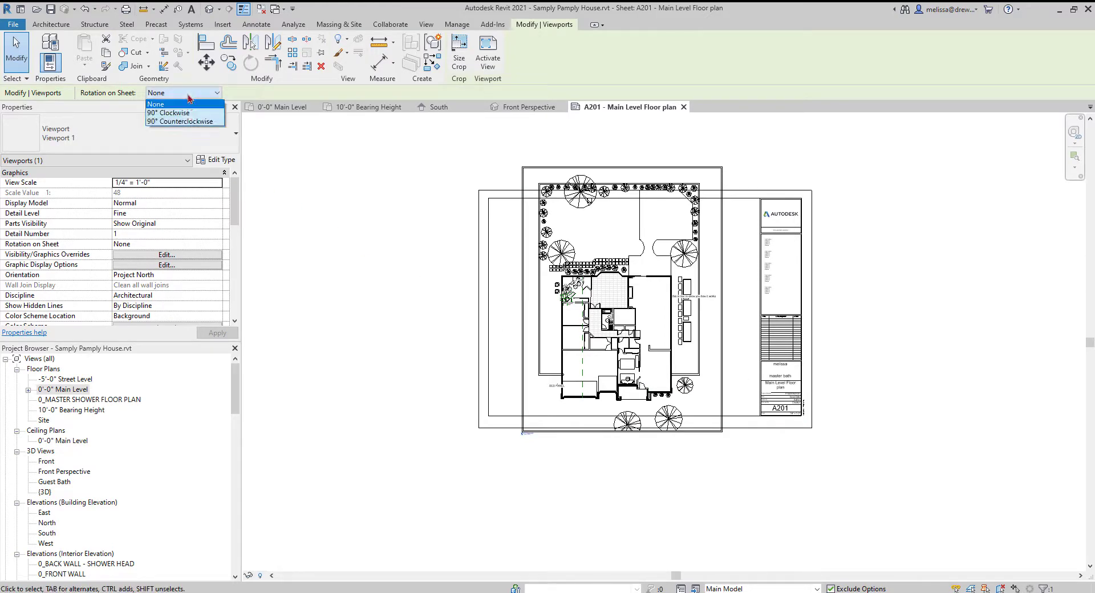
click(189, 116)
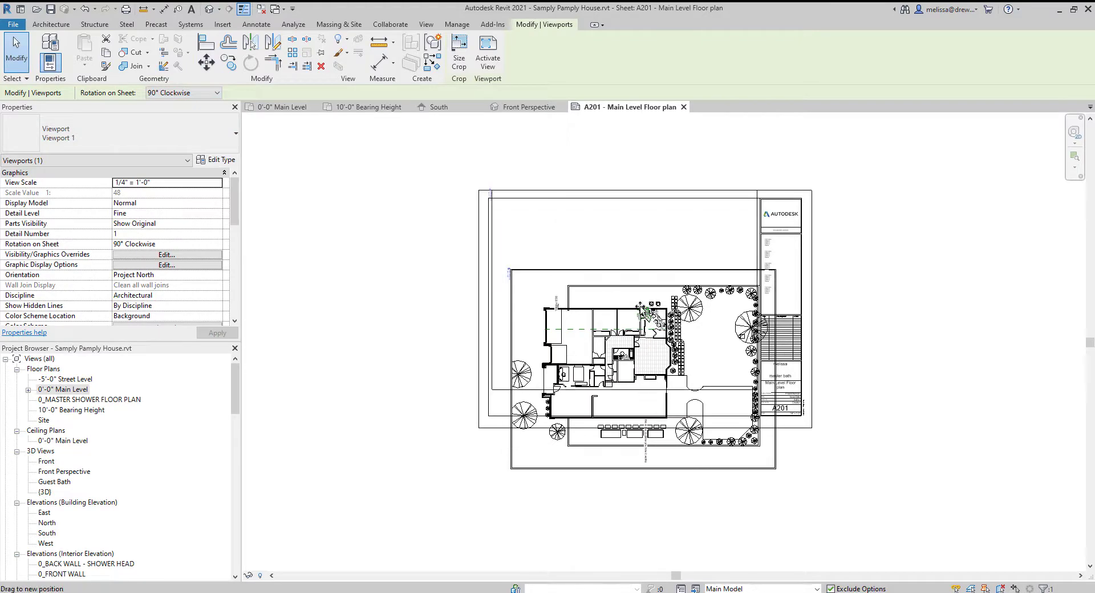
drag(649, 332, 645, 331)
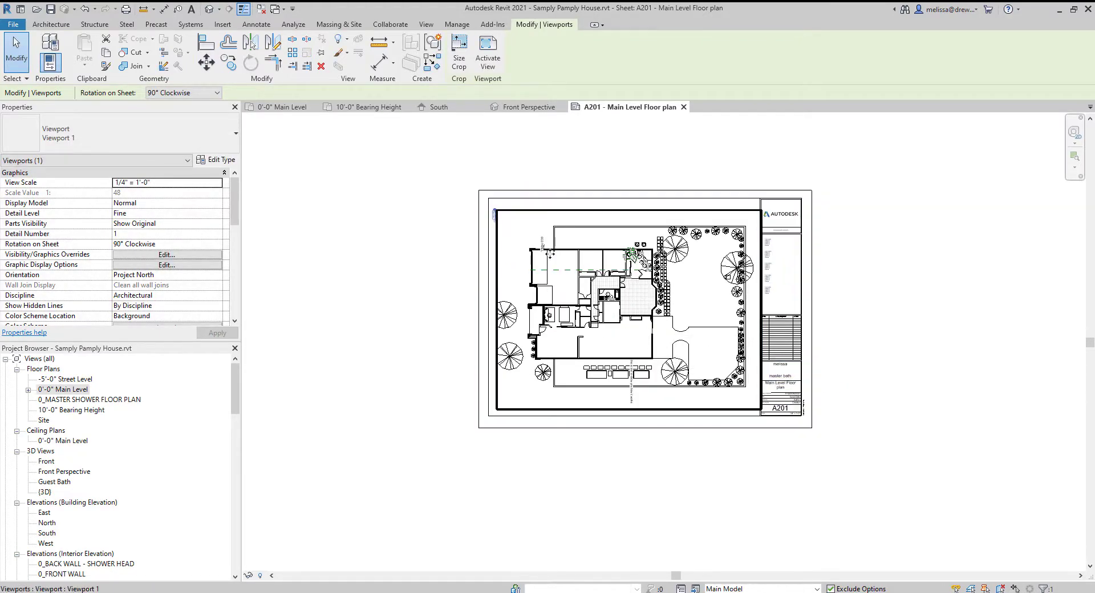
scroll(537, 238, up, 3)
scroll(459, 247, down, 3)
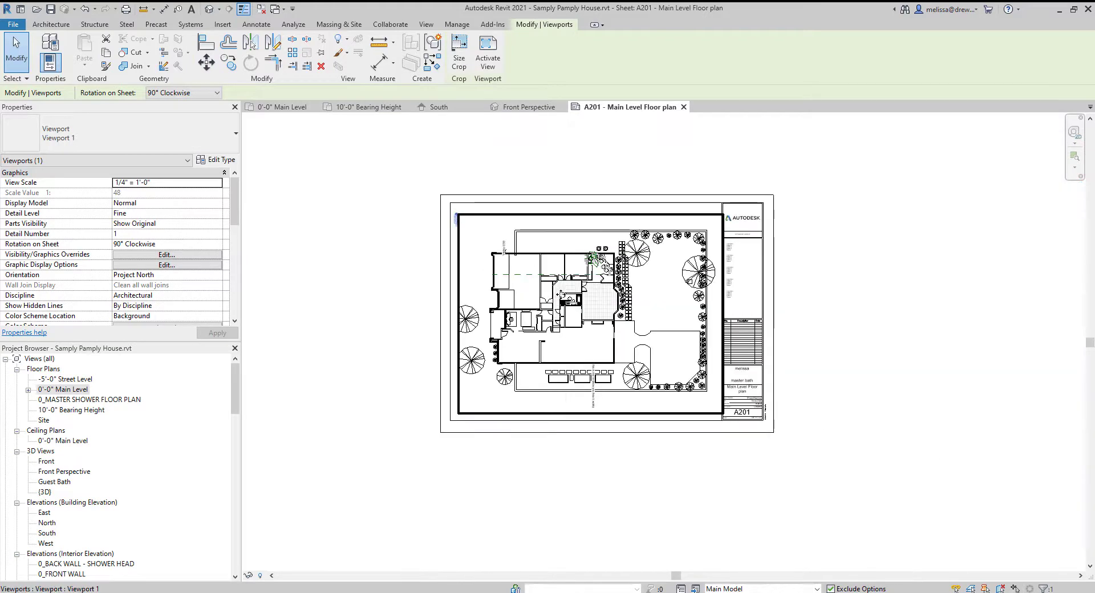
- Set the viewport's rotation on the sheet to None and move the plan beside the titleblock's information column
click(174, 92)
click(162, 105)
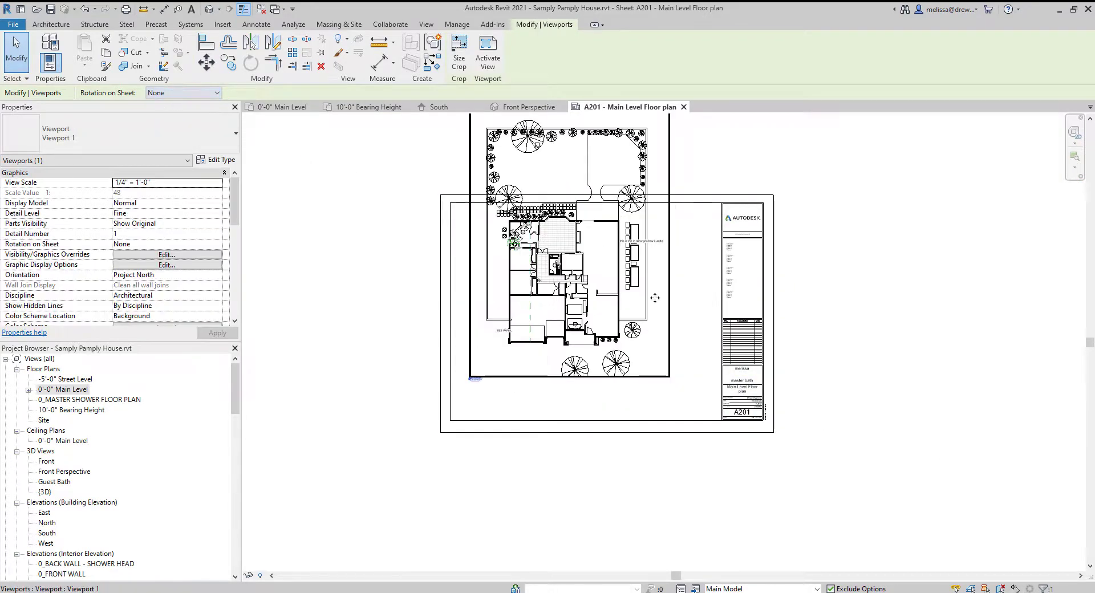
drag(585, 288, 598, 355)
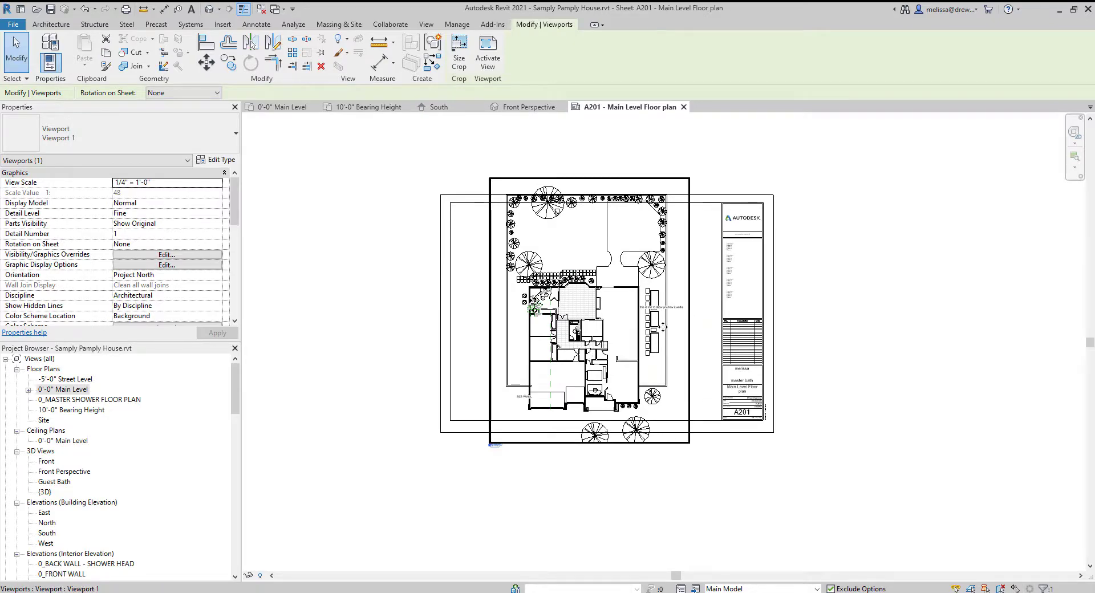
drag(634, 332, 663, 302)
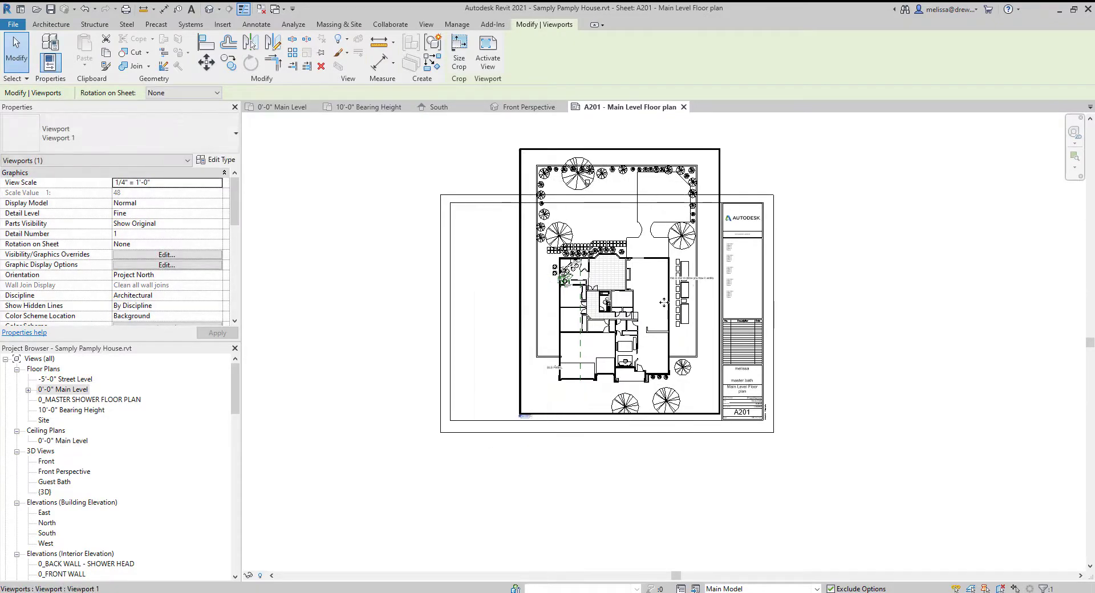
- Activate the plan's viewport, pull the crop's north and south edges in to fit within the sheet border, and deactivate the view
double_click(597, 341)
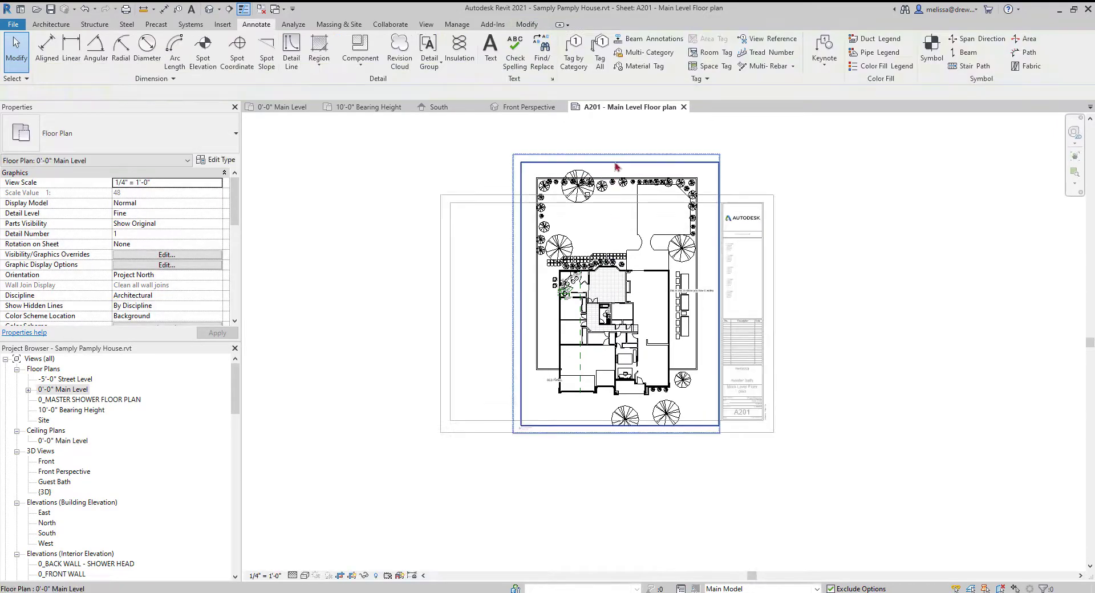
click(617, 162)
drag(619, 162, 624, 410)
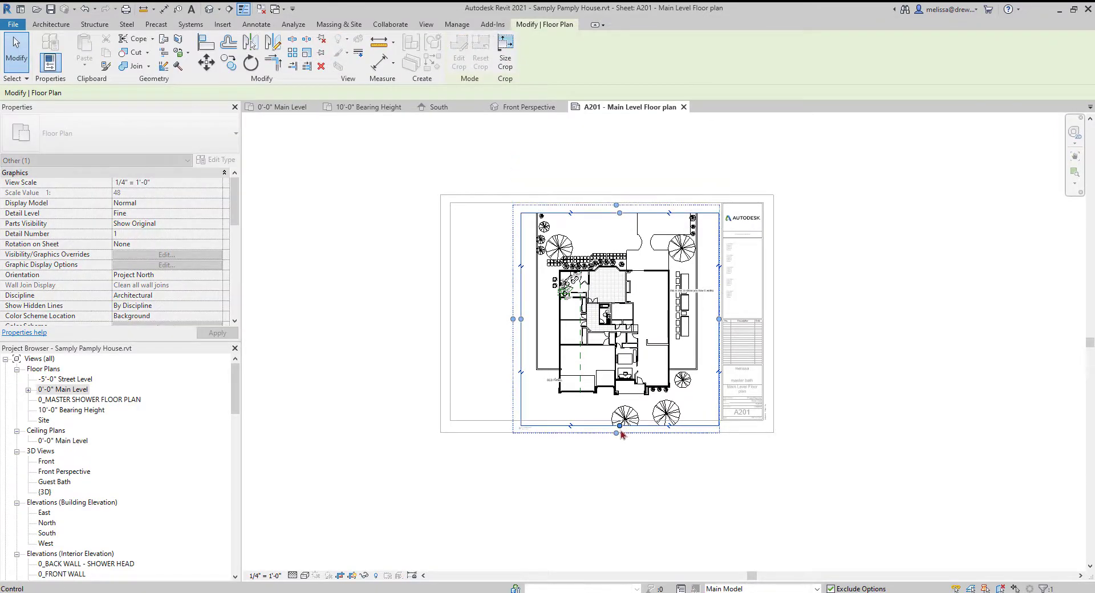
right_click(648, 483)
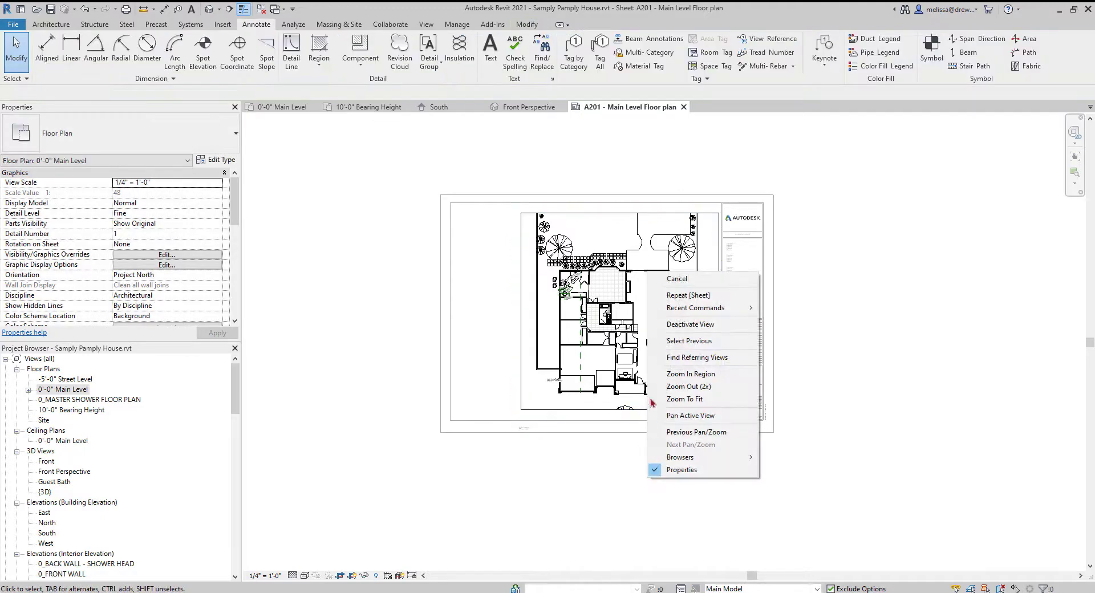
click(676, 325)
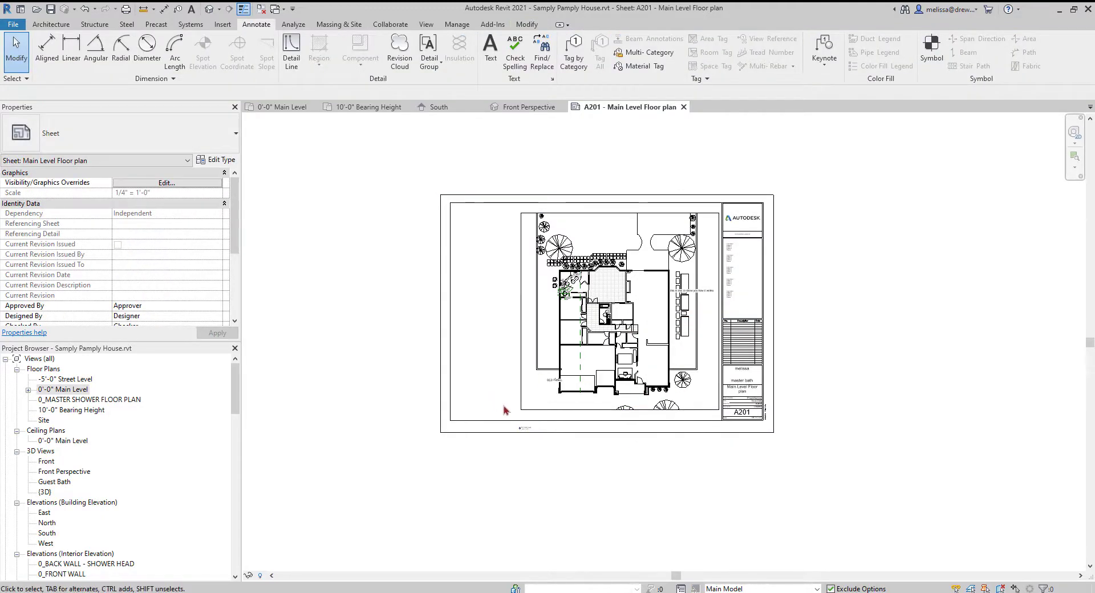
- Activate the Main Level view on the sheet and deactivate it again without editing the plan
scroll(504, 407, up, 2)
double_click(687, 371)
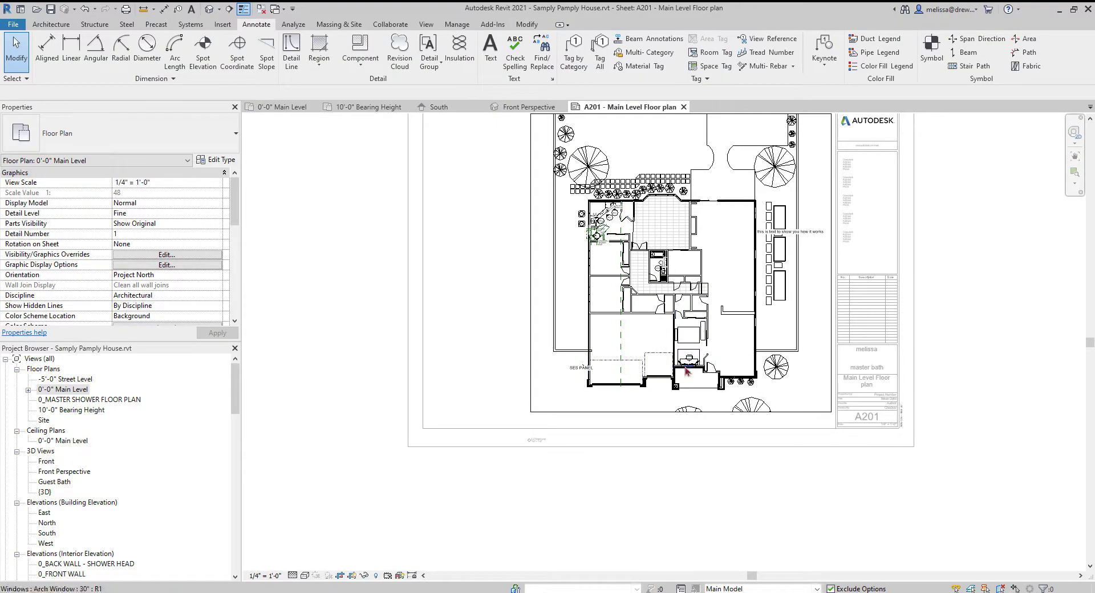
right_click(728, 258)
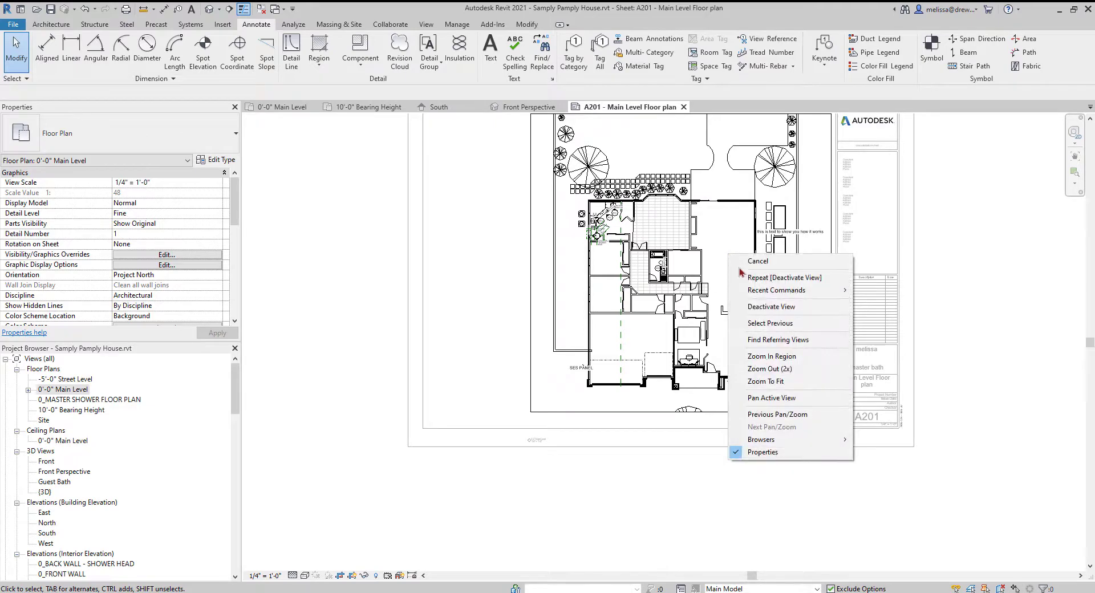
click(765, 308)
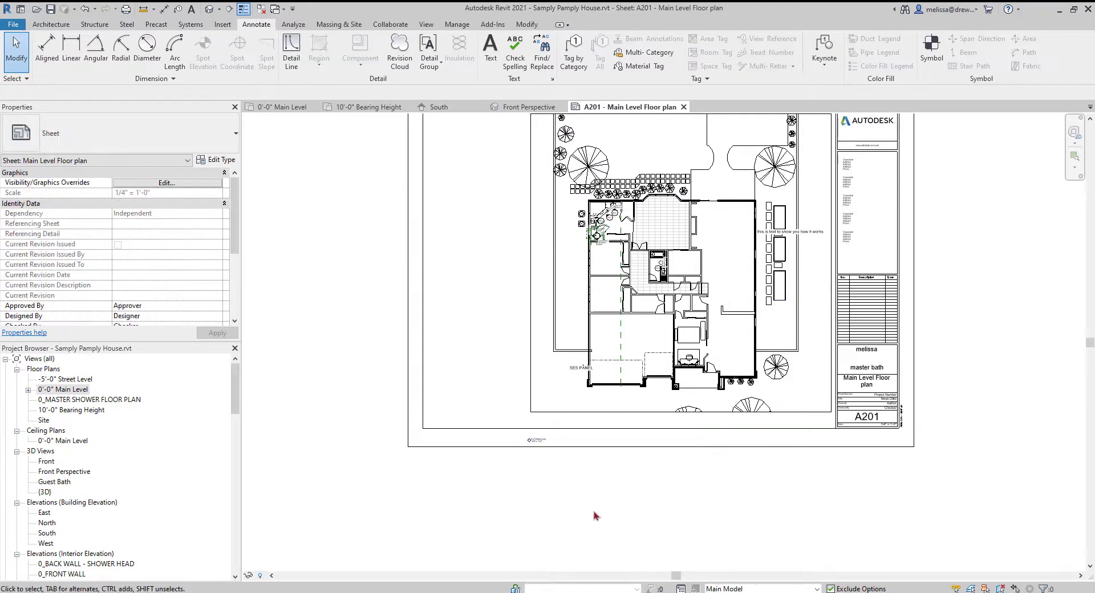
- Inspect the view title below the plan, the viewport's type choices and the title's editable name
scroll(541, 443, up, 5)
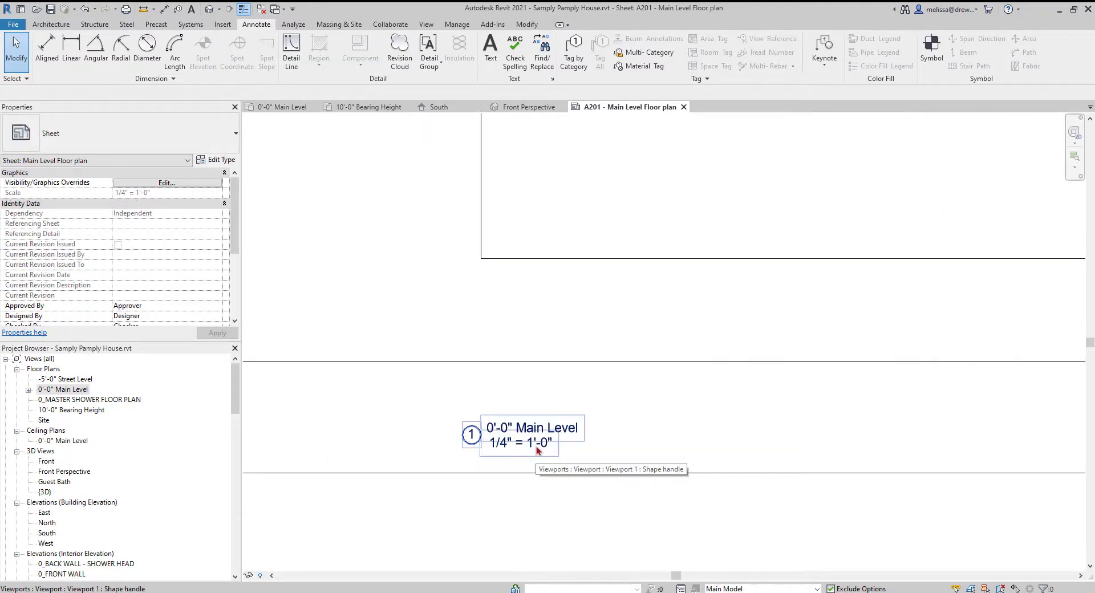
scroll(540, 450, down, 2)
click(563, 351)
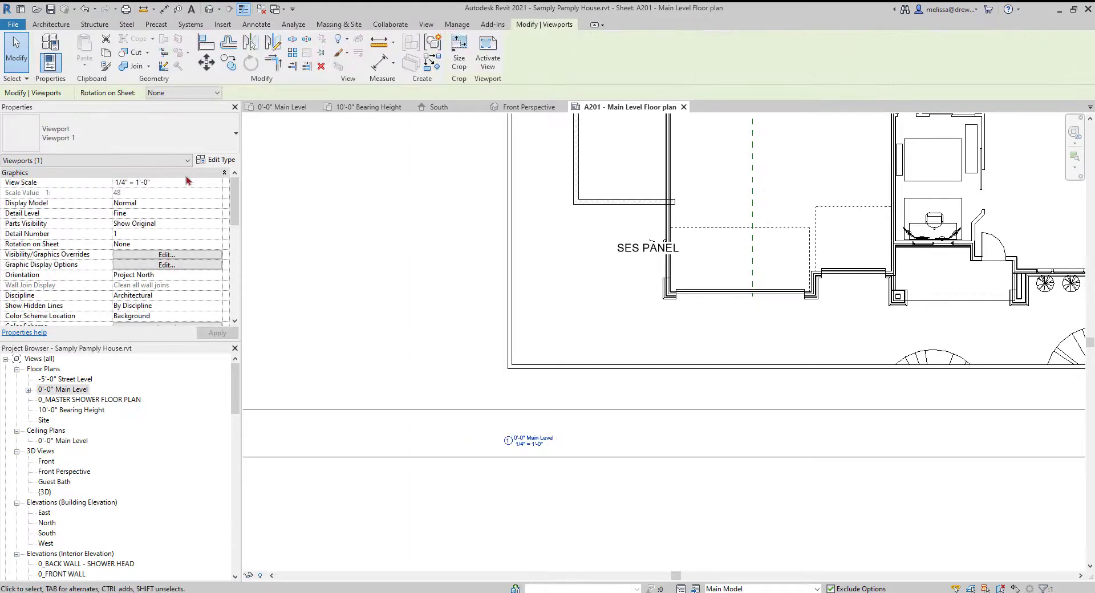
click(135, 140)
click(90, 136)
scroll(506, 397, down, 3)
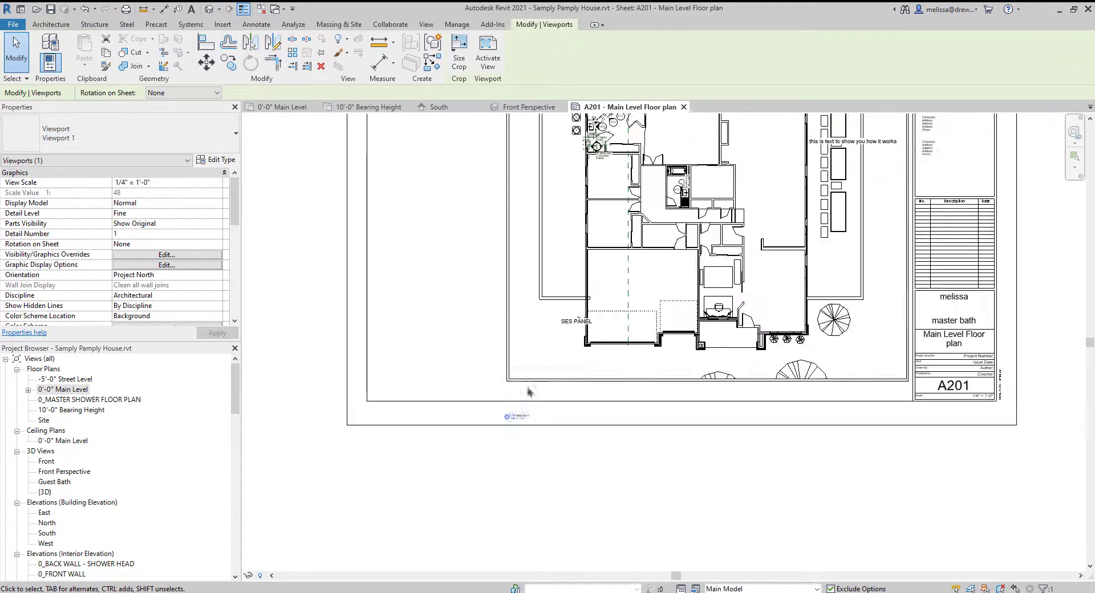
click(520, 419)
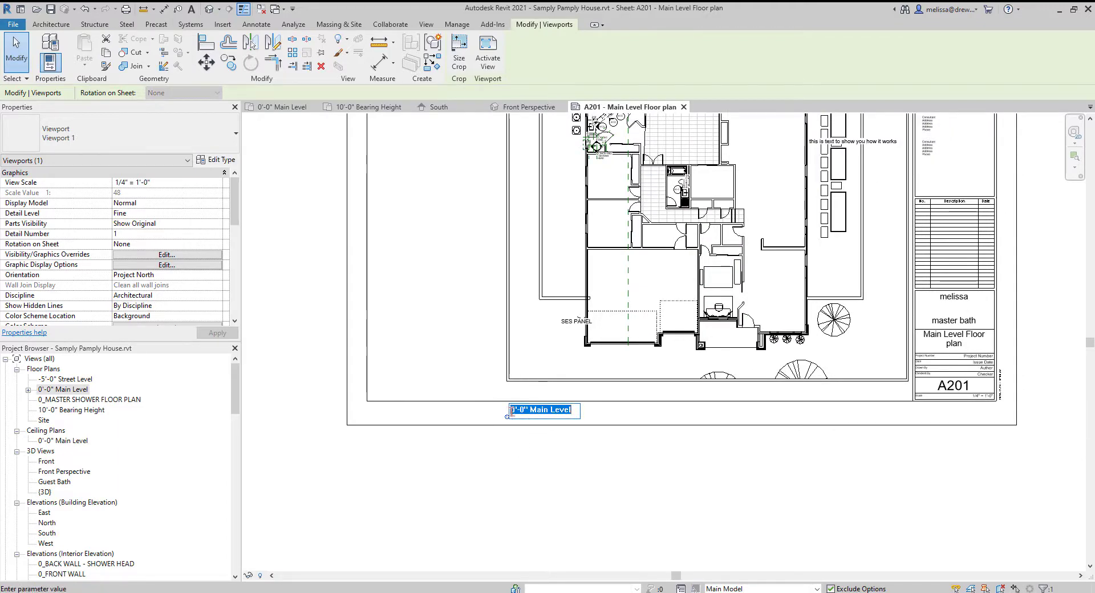
click(528, 453)
- Give the Main Level viewport the title on sheet "MAIN LEVEL FLOOR PLAN"
scroll(516, 421, up, 3)
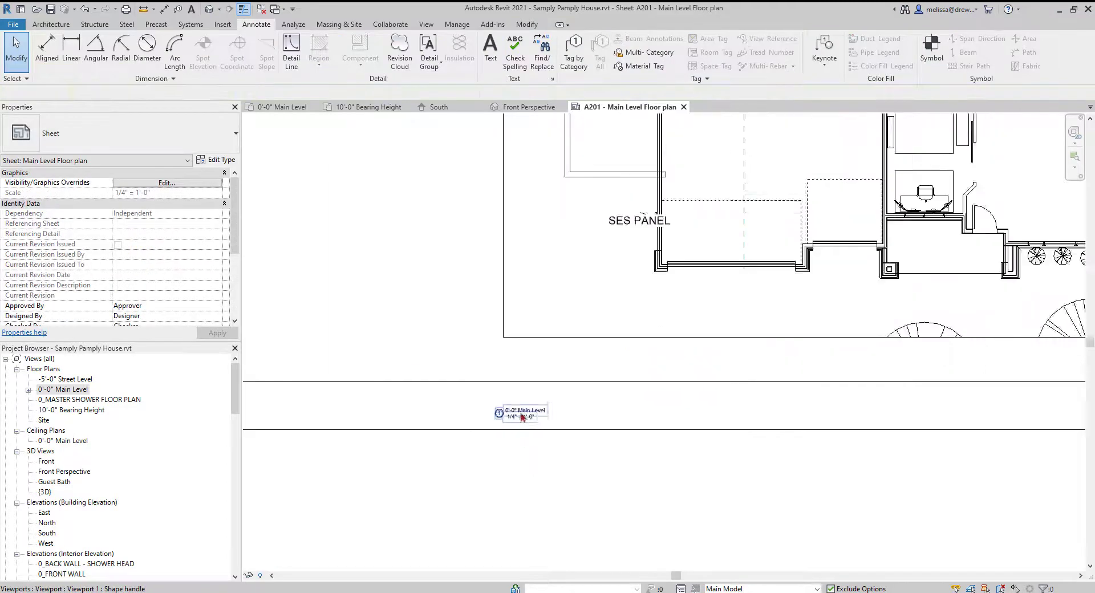
scroll(522, 417, up, 3)
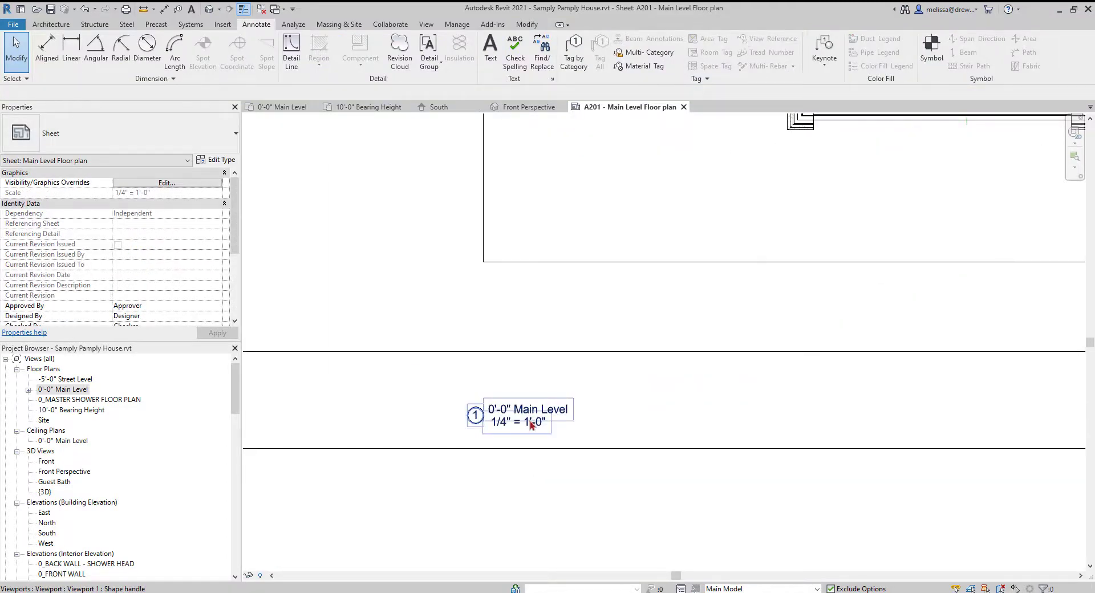
scroll(532, 423, down, 3)
click(561, 346)
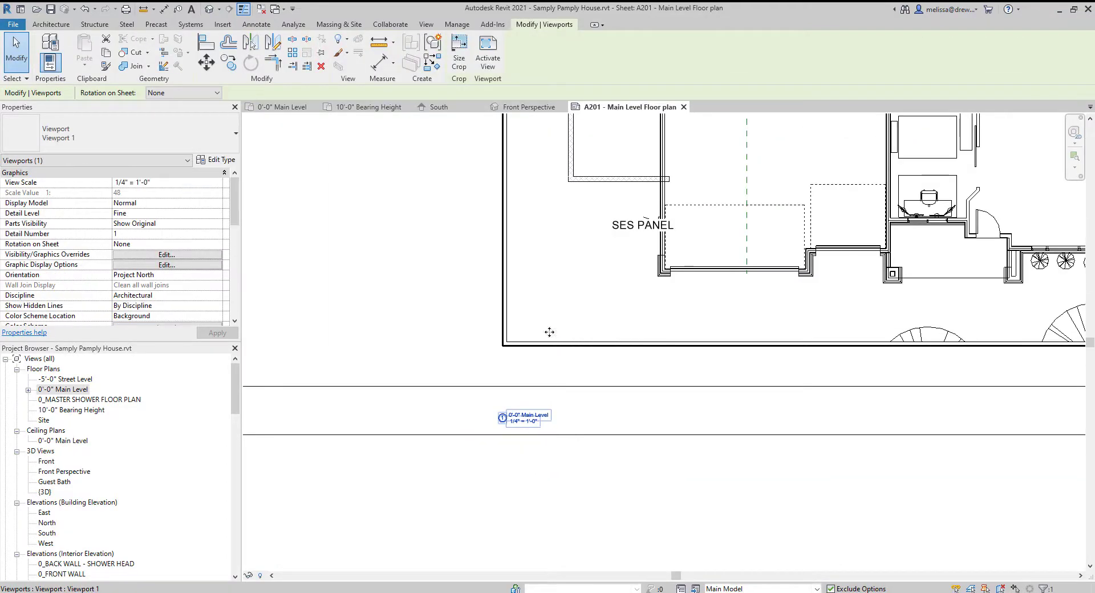
scroll(153, 290, down, 3)
scroll(153, 289, down, 3)
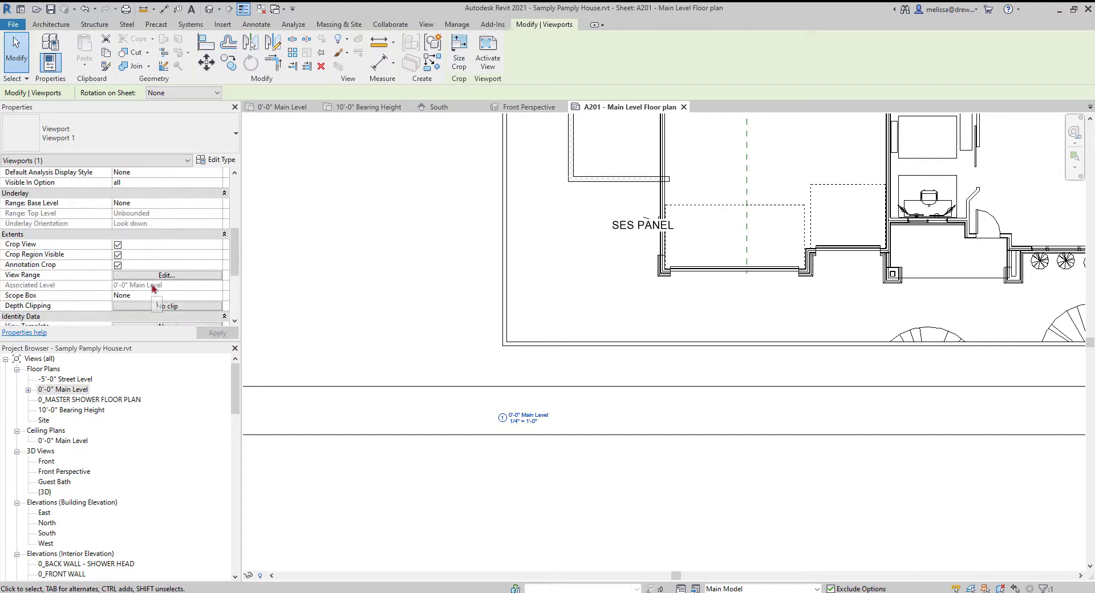
scroll(152, 290, down, 5)
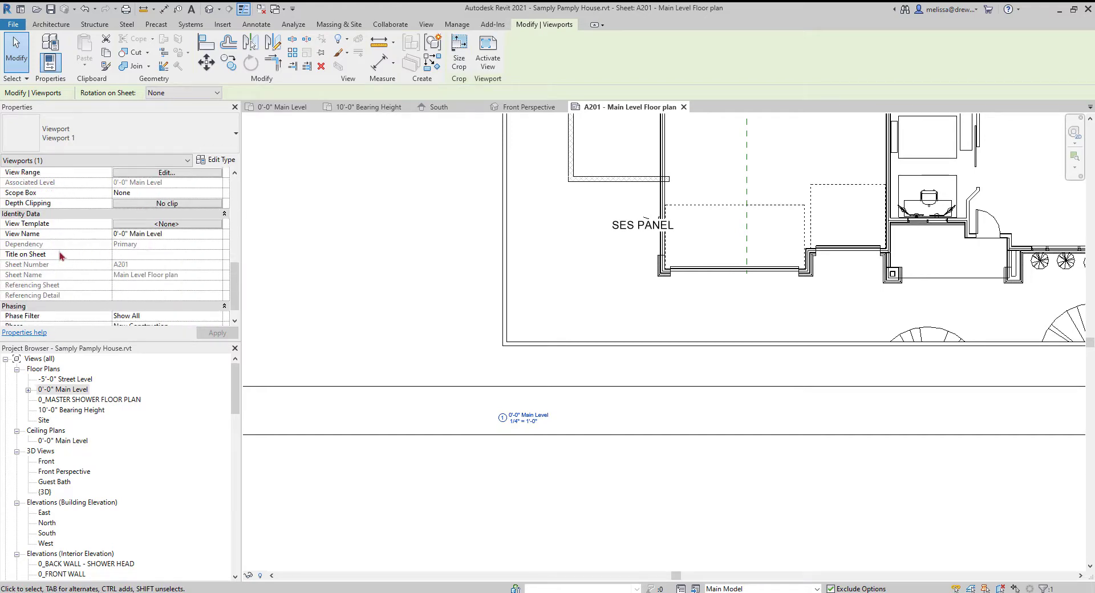
click(140, 253)
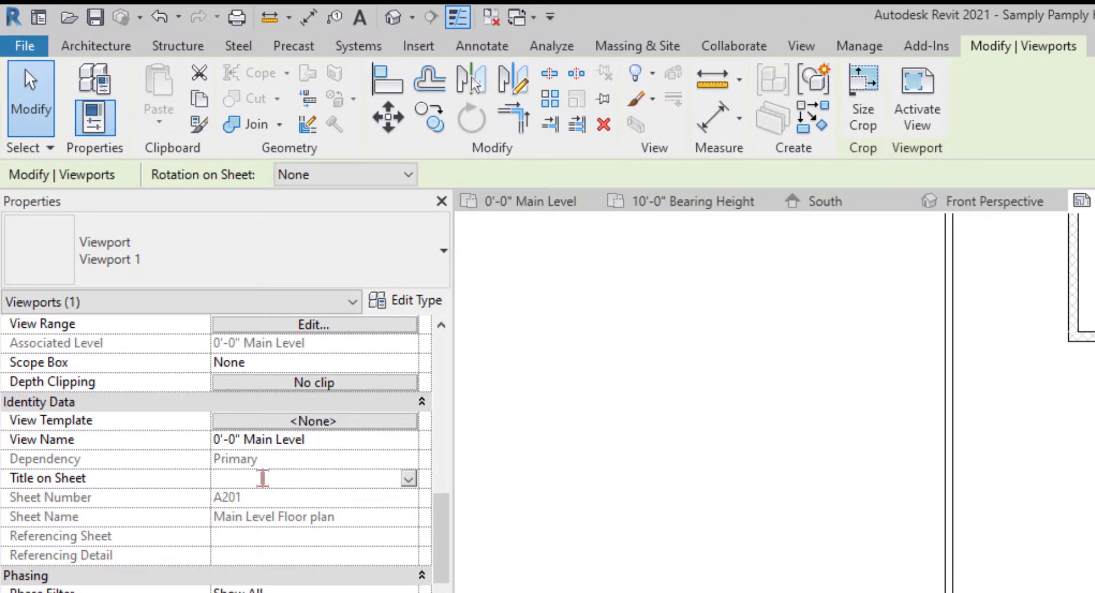
text(MAIN LEVEL F)
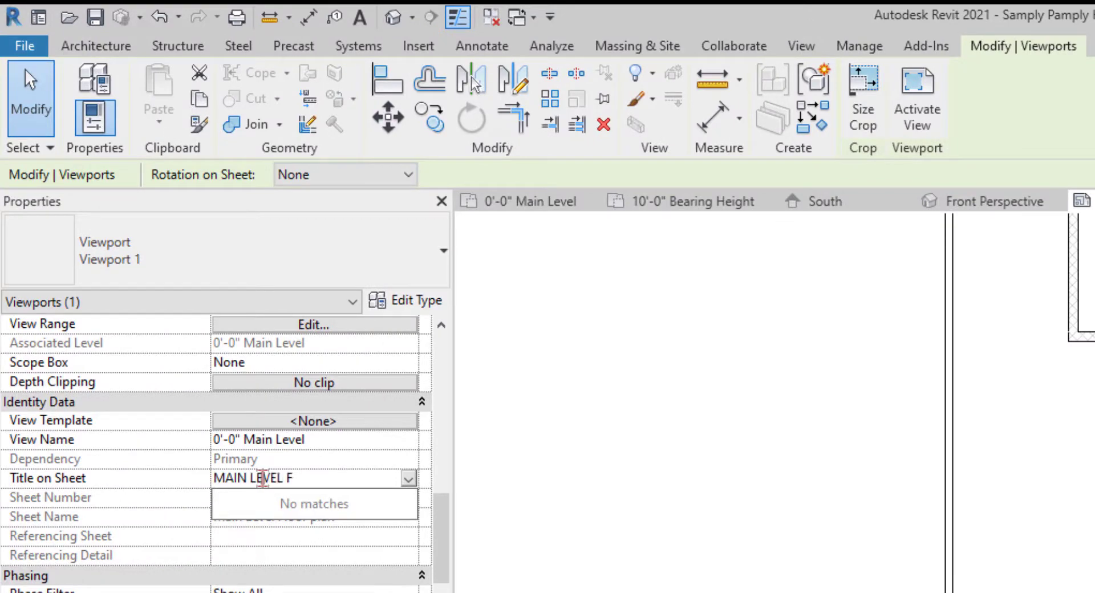
text(LOOR PLAN)
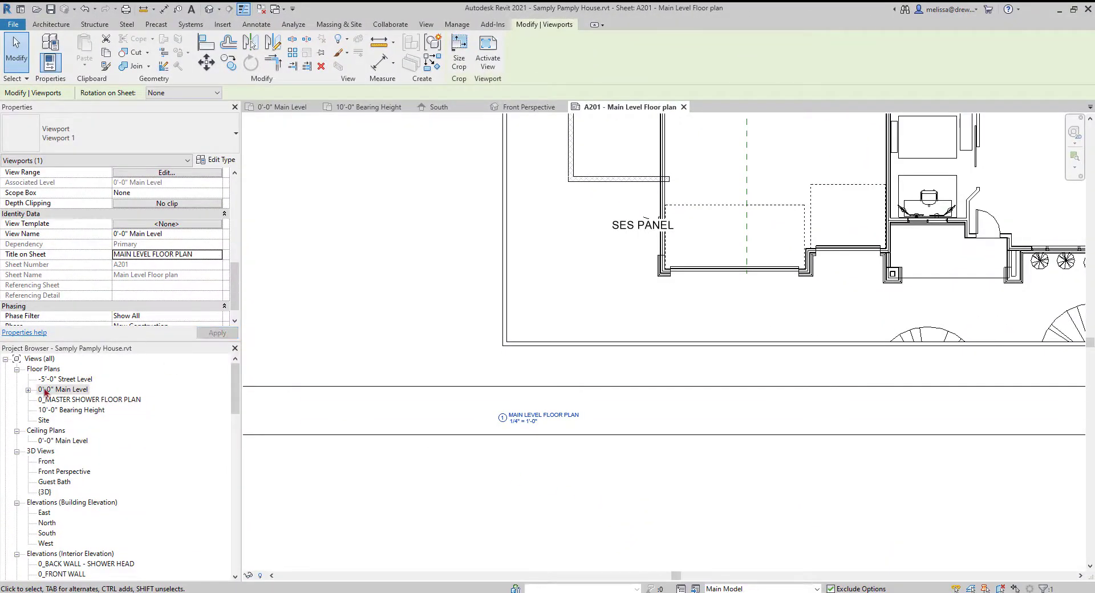
click(45, 391)
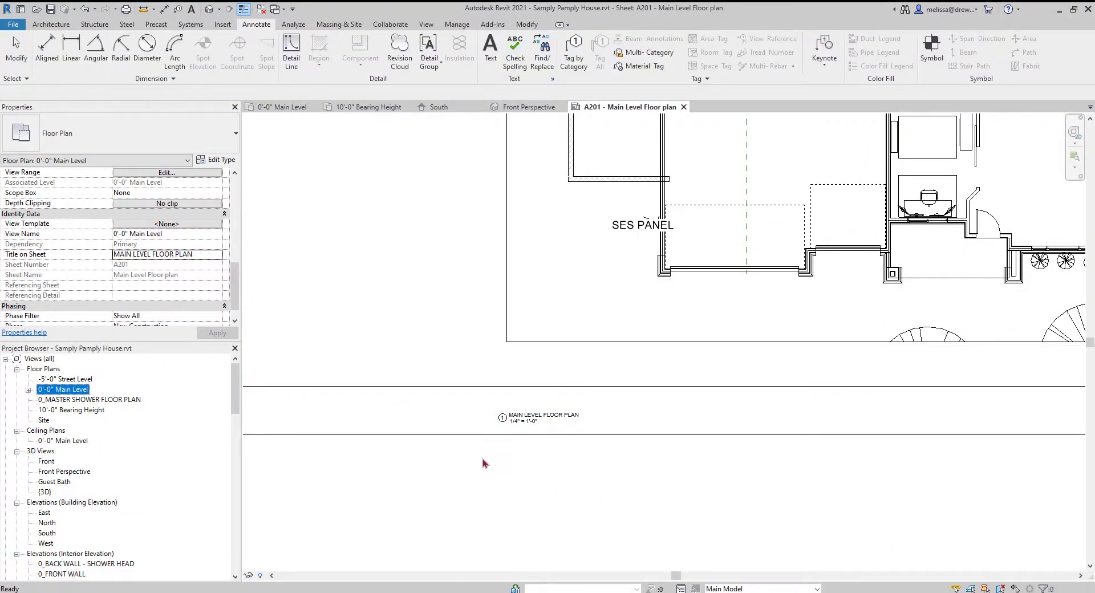
- Move the view title up so it sits just below the plan's lower-left corner, inside the sheet border
click(513, 416)
scroll(567, 373, down, 3)
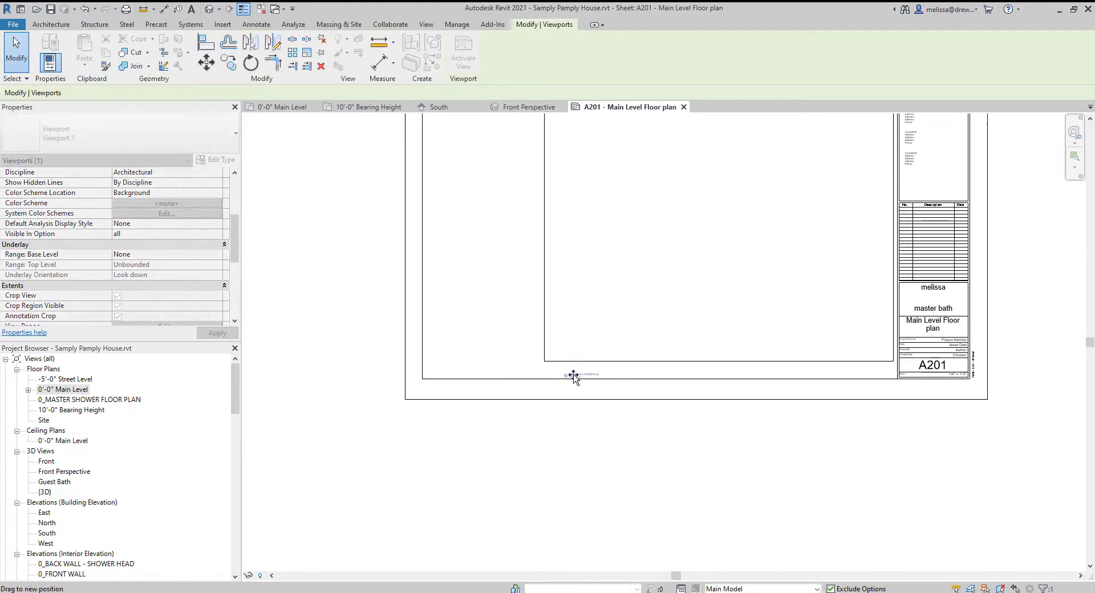
scroll(655, 373, down, 3)
scroll(701, 371, up, 4)
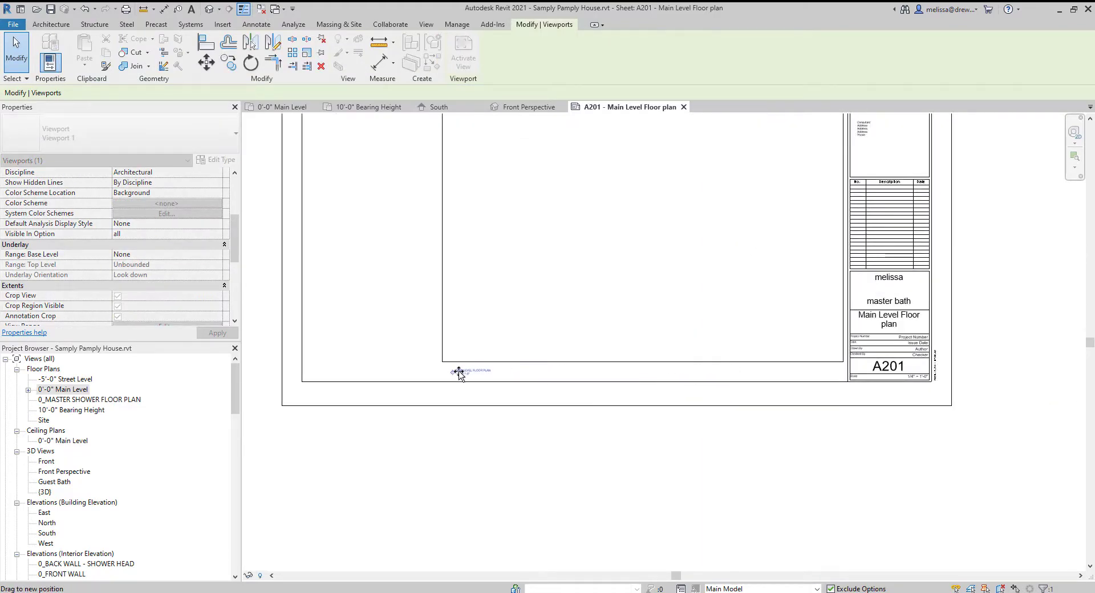
drag(460, 374, 460, 372)
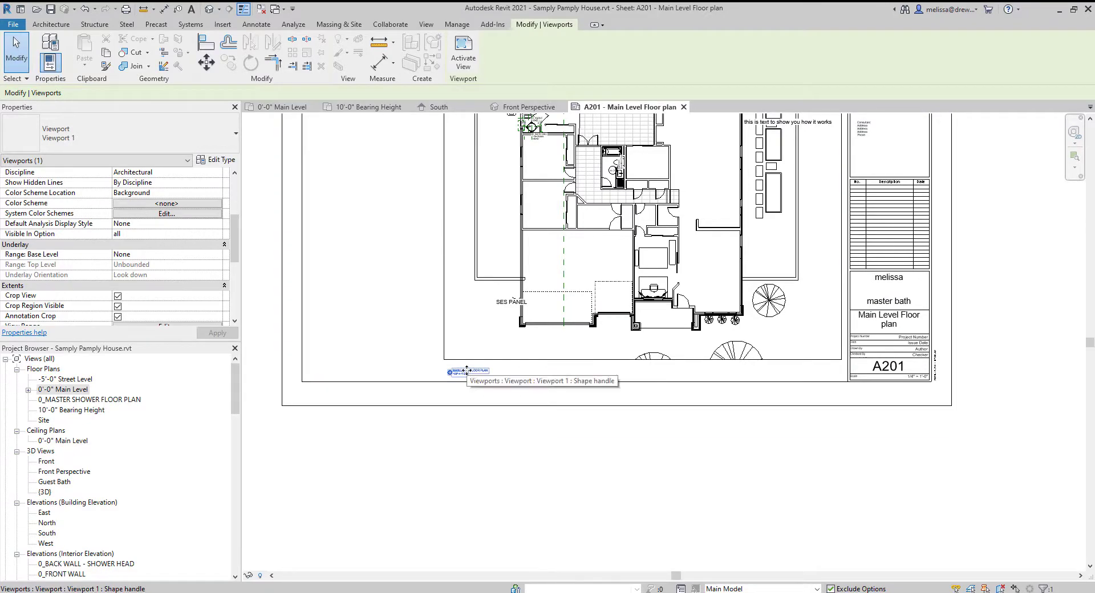
scroll(539, 459, down, 1)
click(539, 459)
- Hide the crop region of the Main Level viewport and deselect it
scroll(539, 459, down, 1)
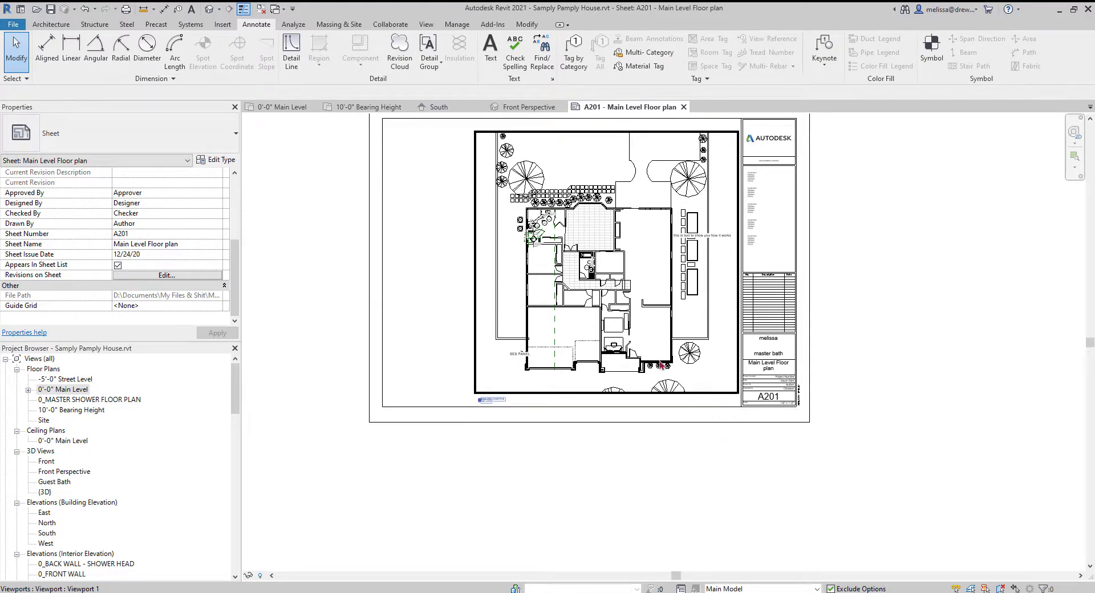
click(551, 349)
scroll(123, 288, down, 1)
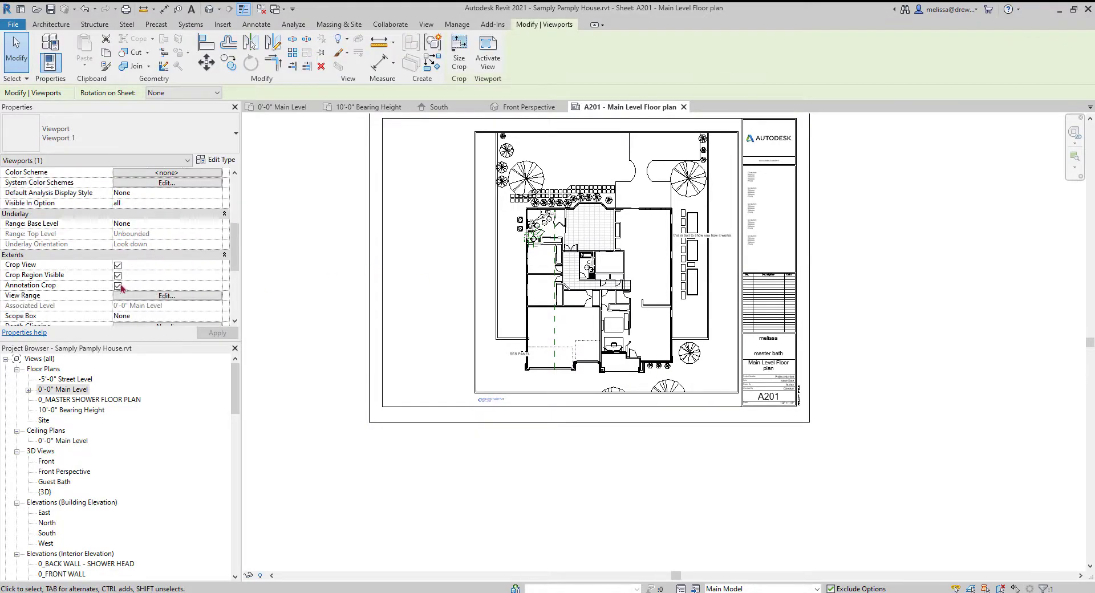
click(118, 275)
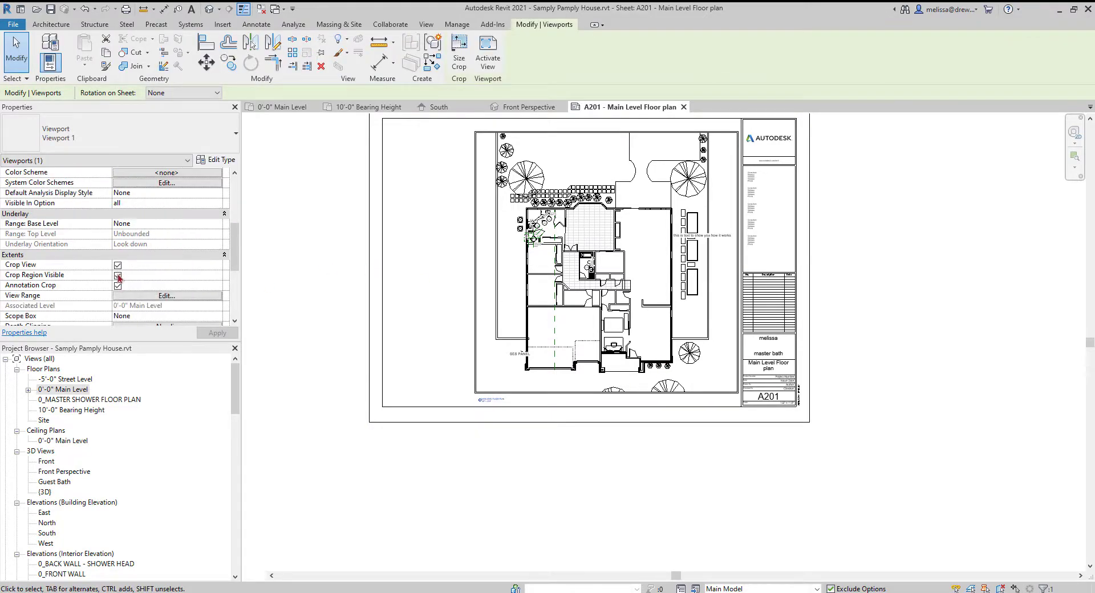
click(579, 495)
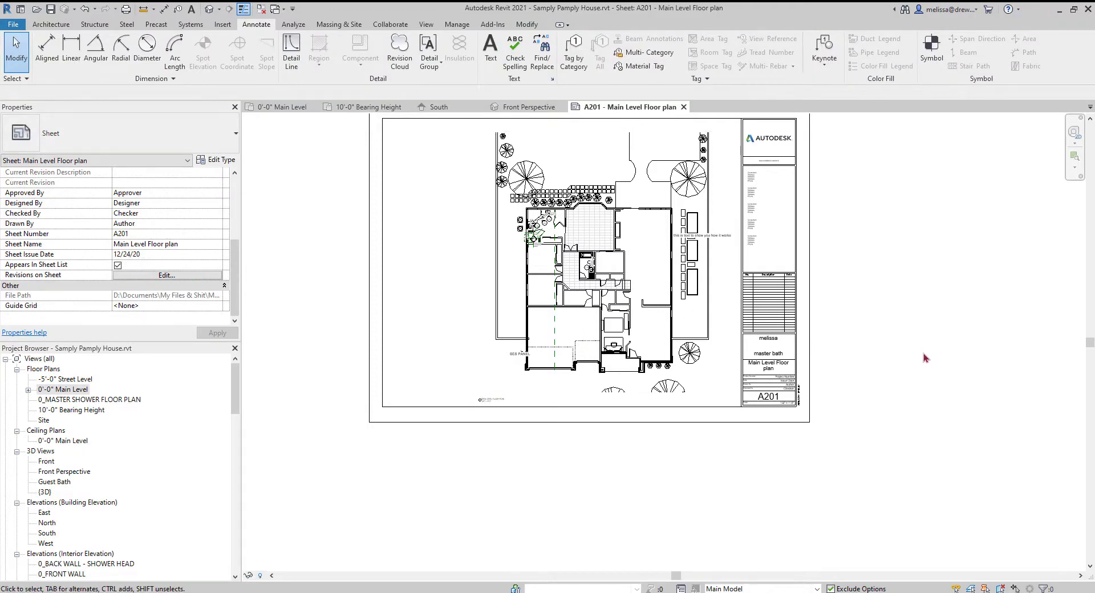
- Examine the sheet's name and its Revisions on Sheet list, leaving the revisions dialog without changes
click(143, 244)
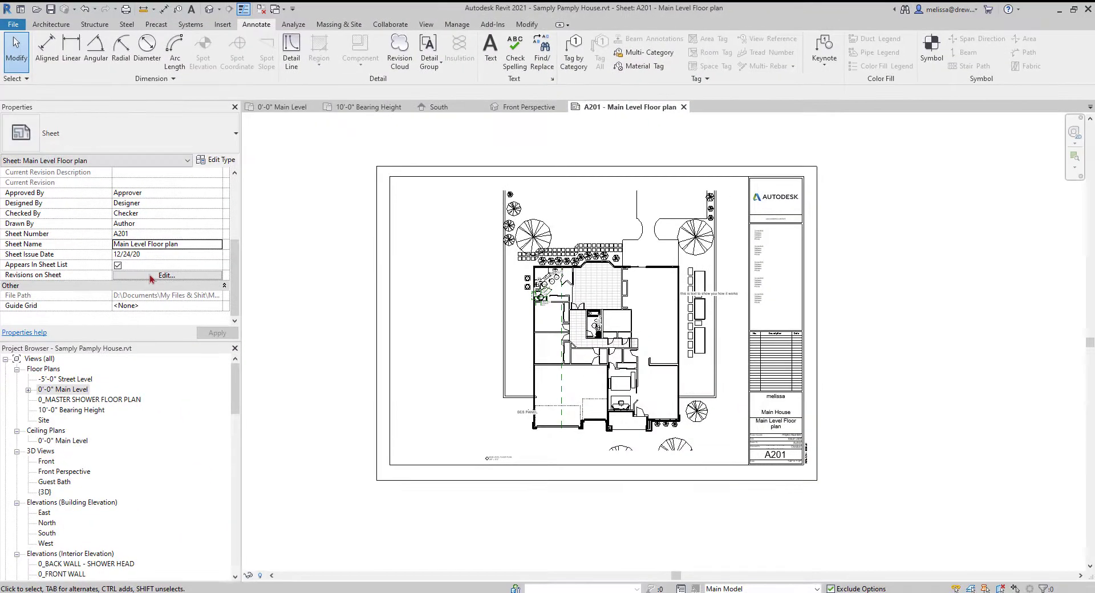
click(150, 276)
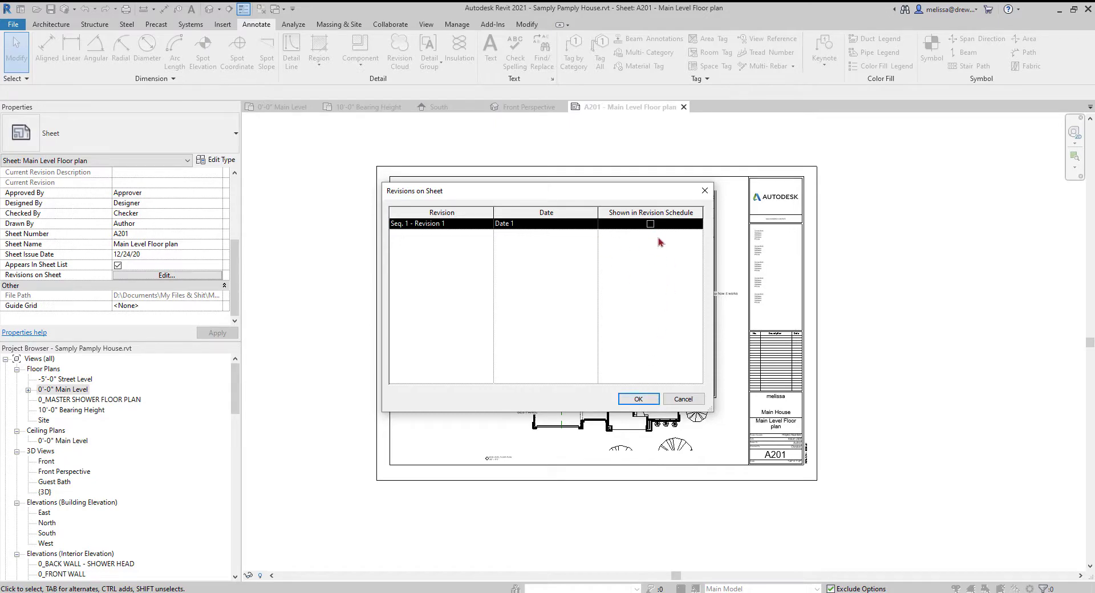
click(678, 400)
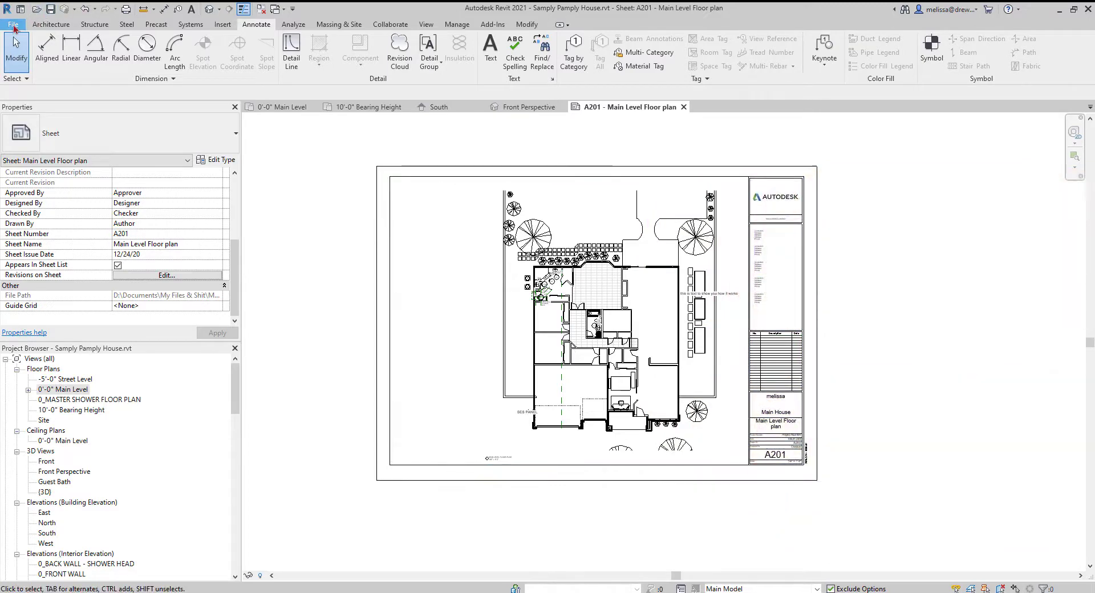
- Start a print to Adobe PDF and set the PDF page size to ARCH E1
click(14, 26)
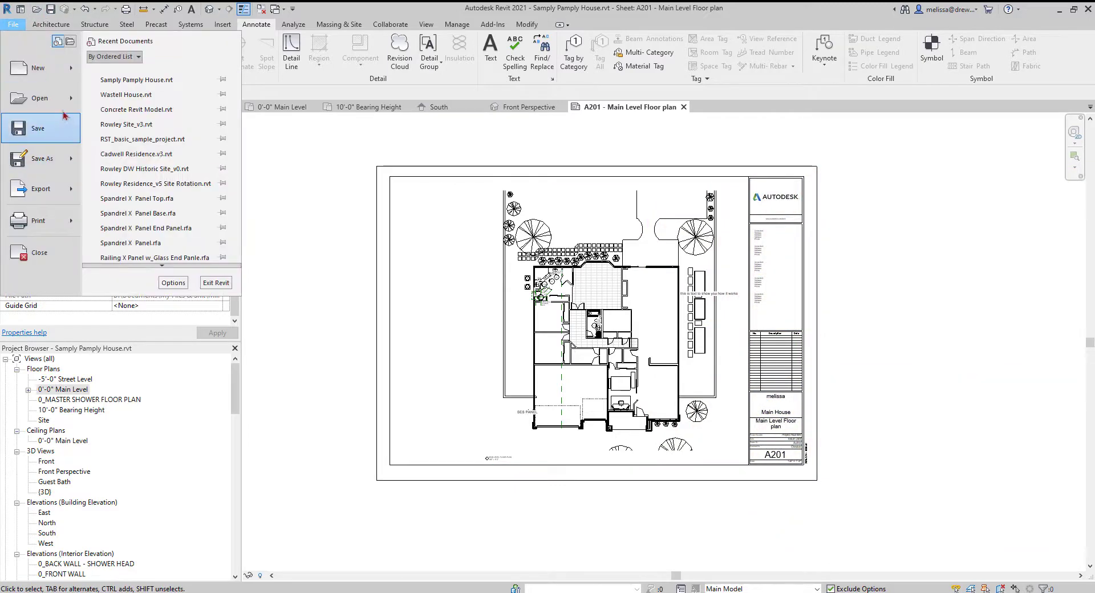
click(74, 227)
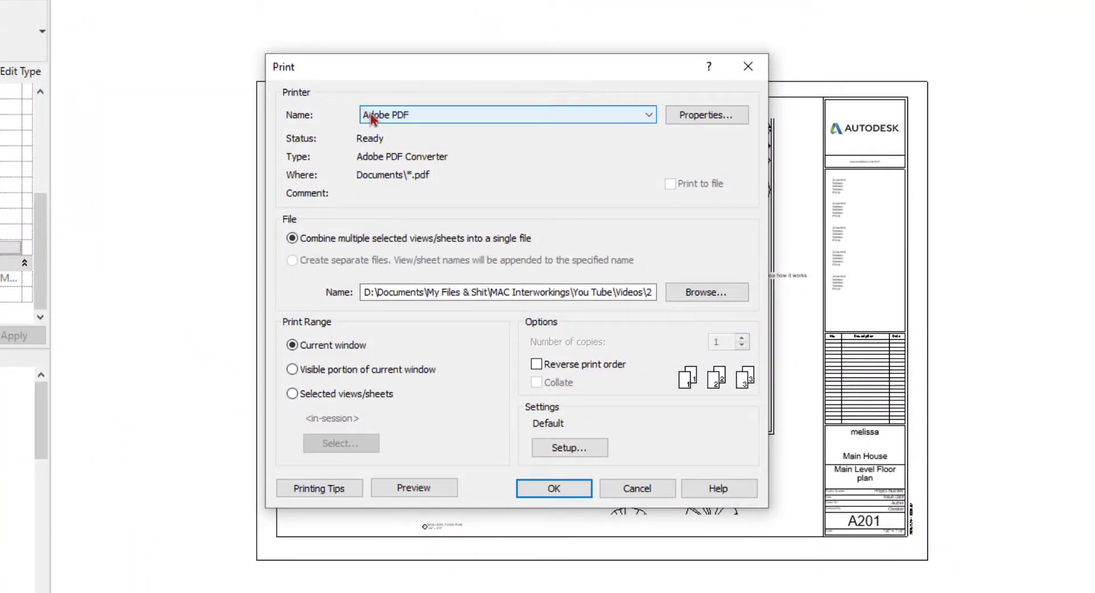
click(705, 116)
click(542, 283)
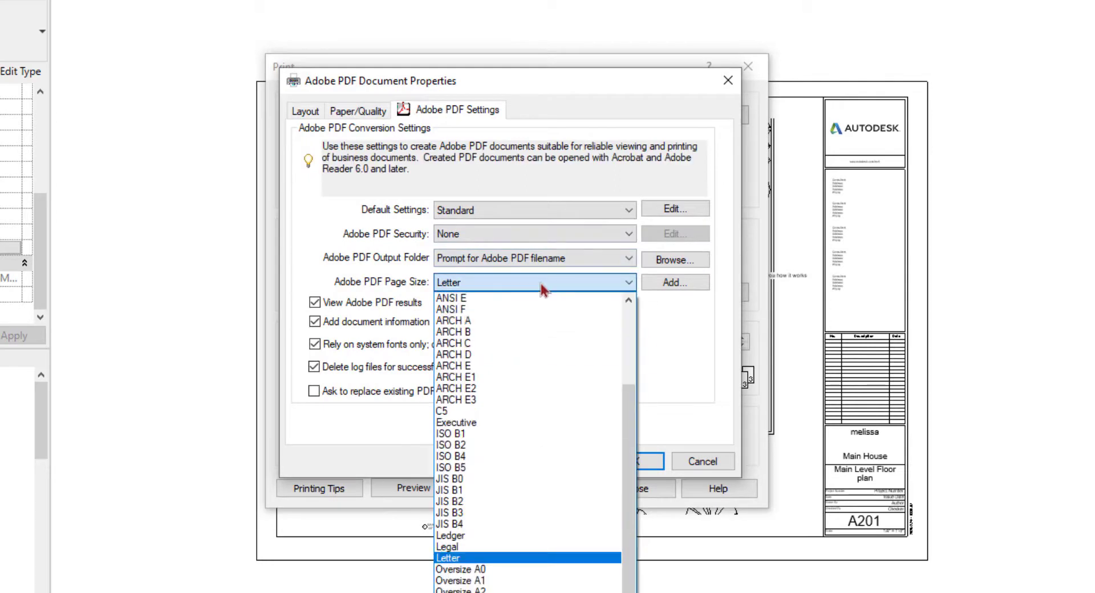
click(469, 378)
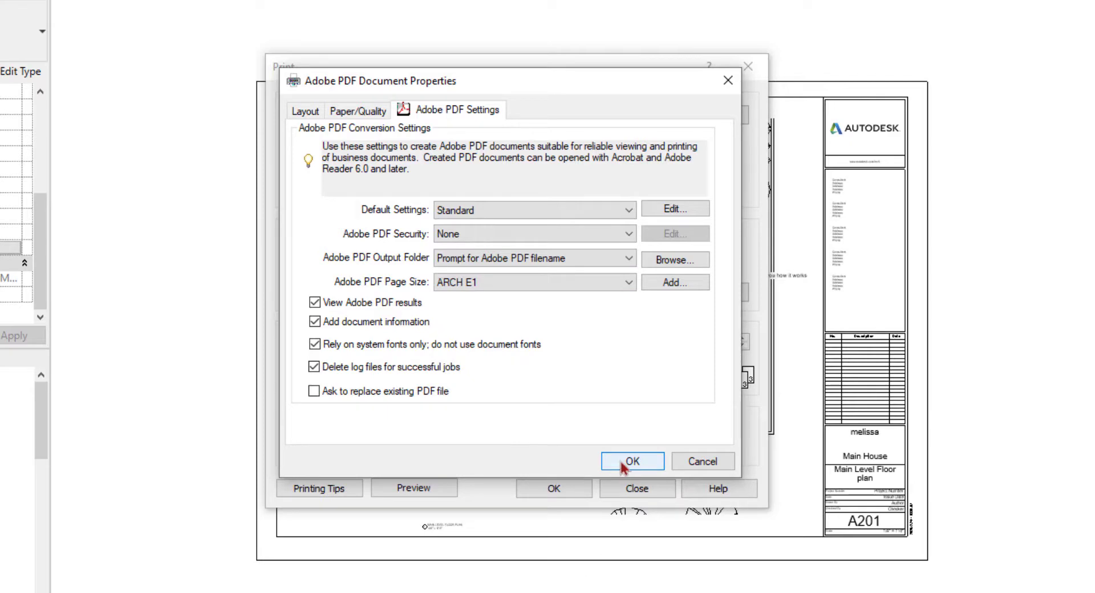
click(632, 461)
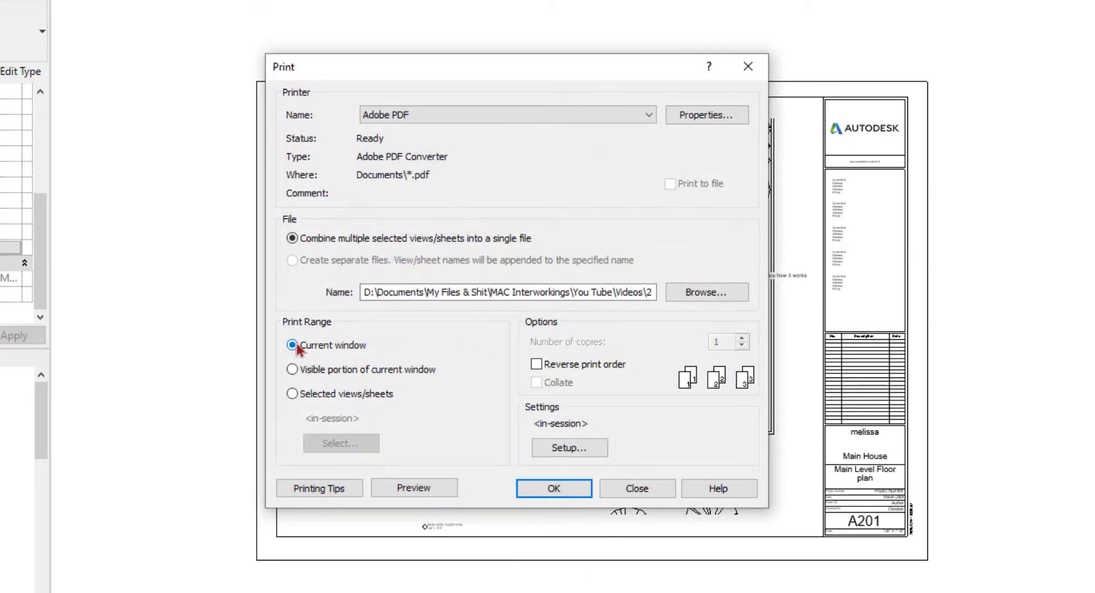
- Examine the sheets available for a Selected views/sheets print with views filtered out, cancel, and restore the Current window range
click(291, 394)
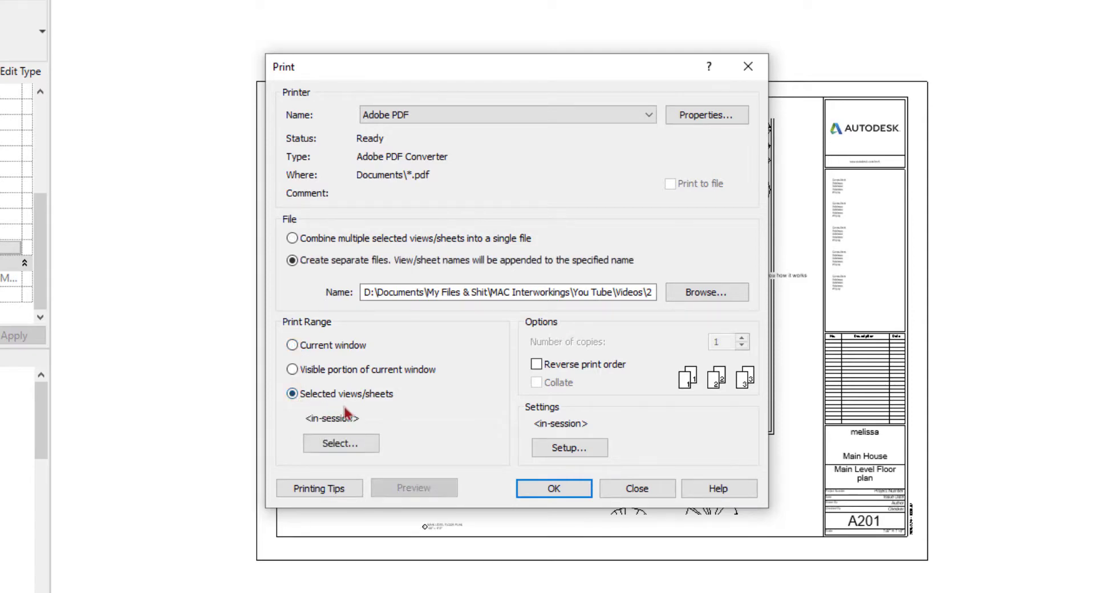
click(340, 445)
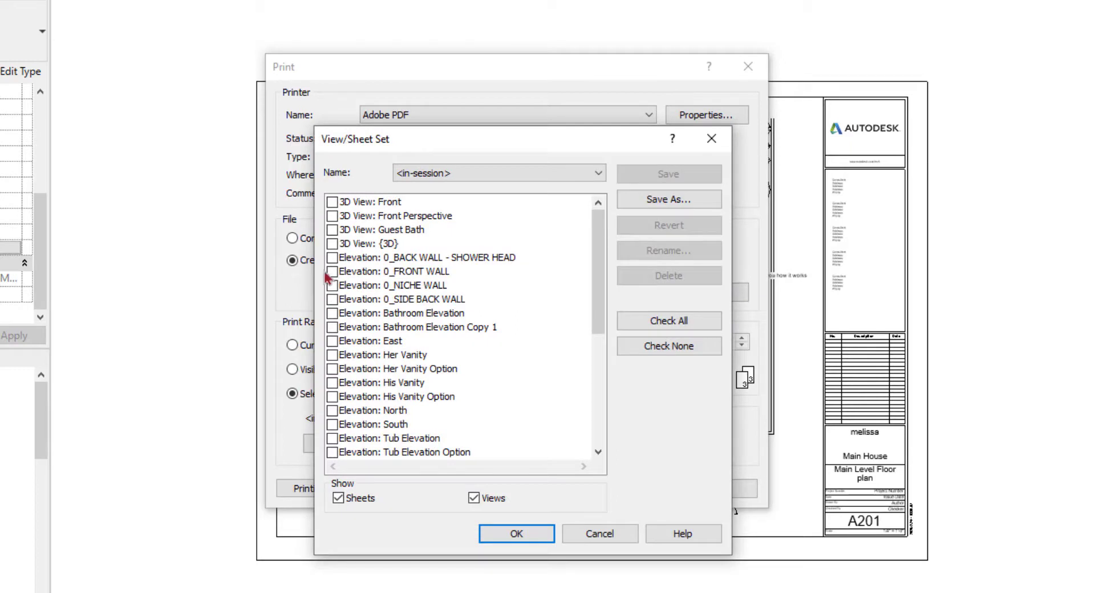
scroll(333, 257, down, 5)
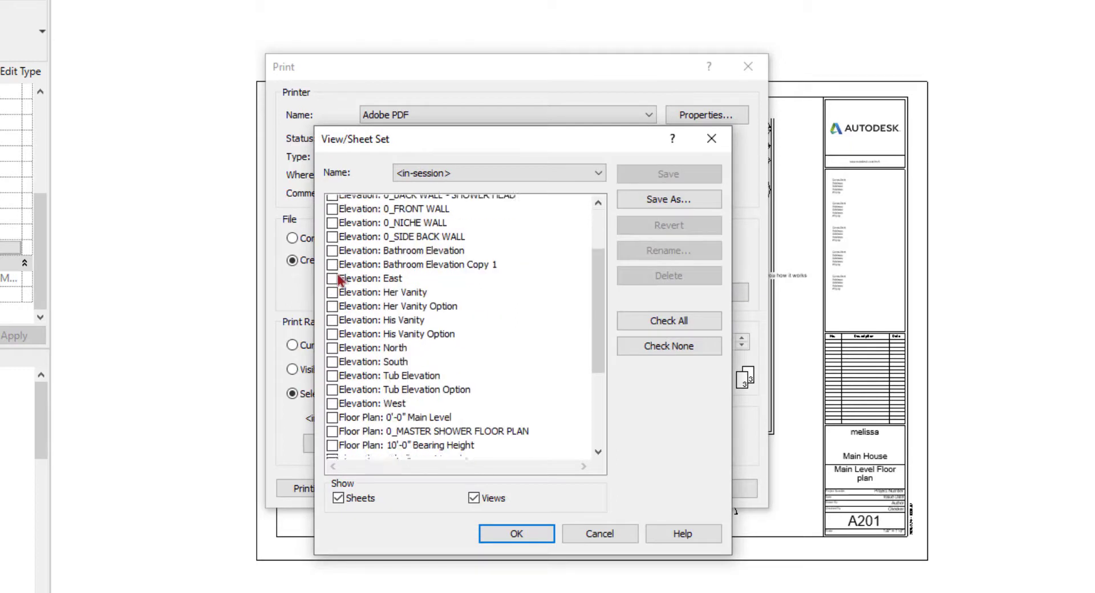
click(480, 499)
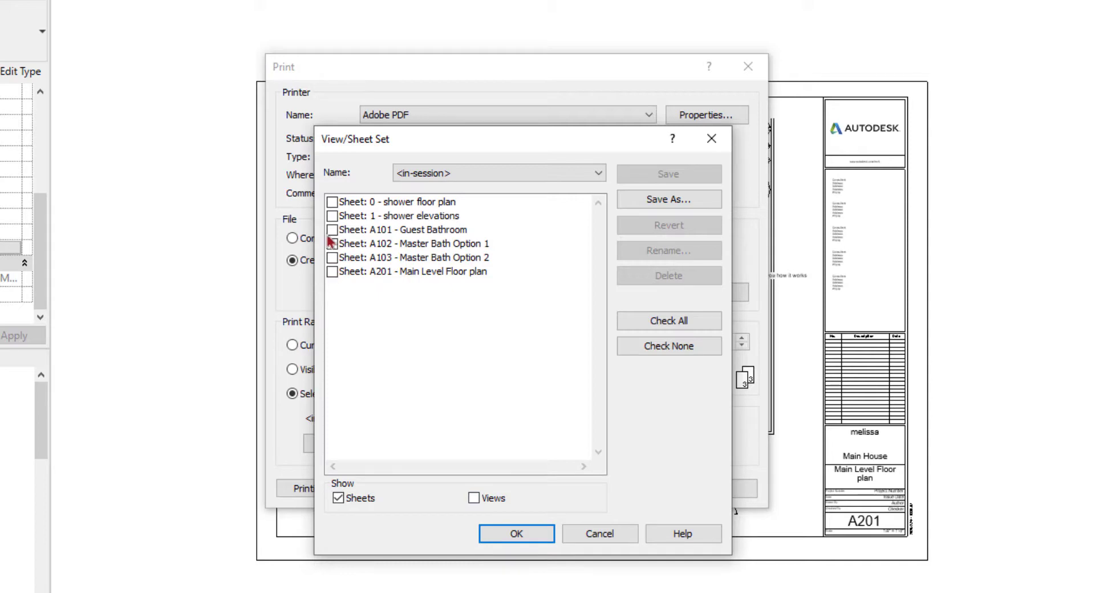
click(593, 539)
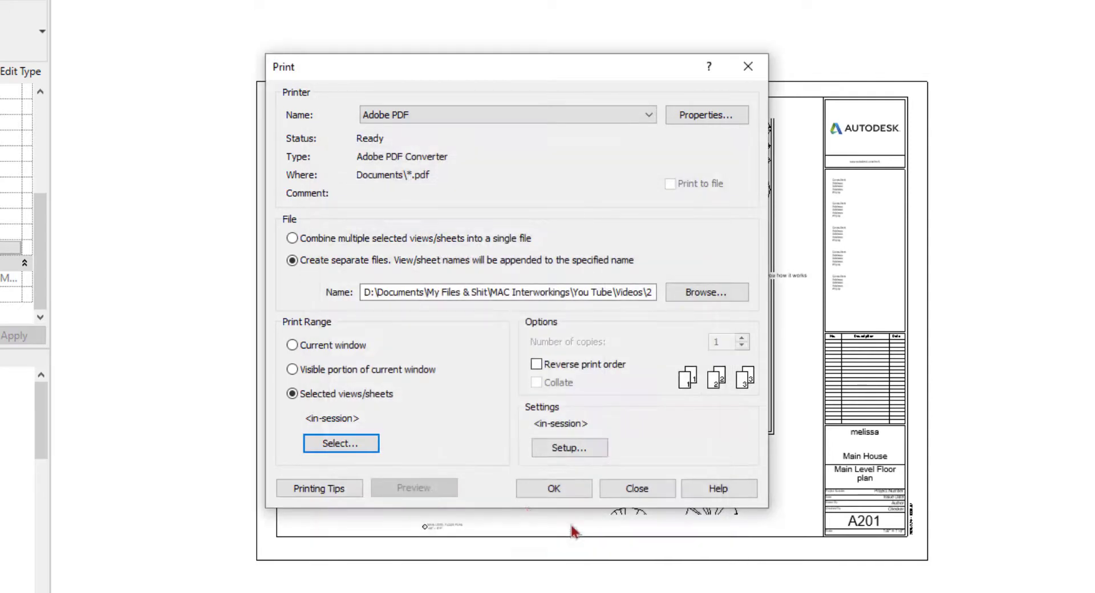
click(314, 346)
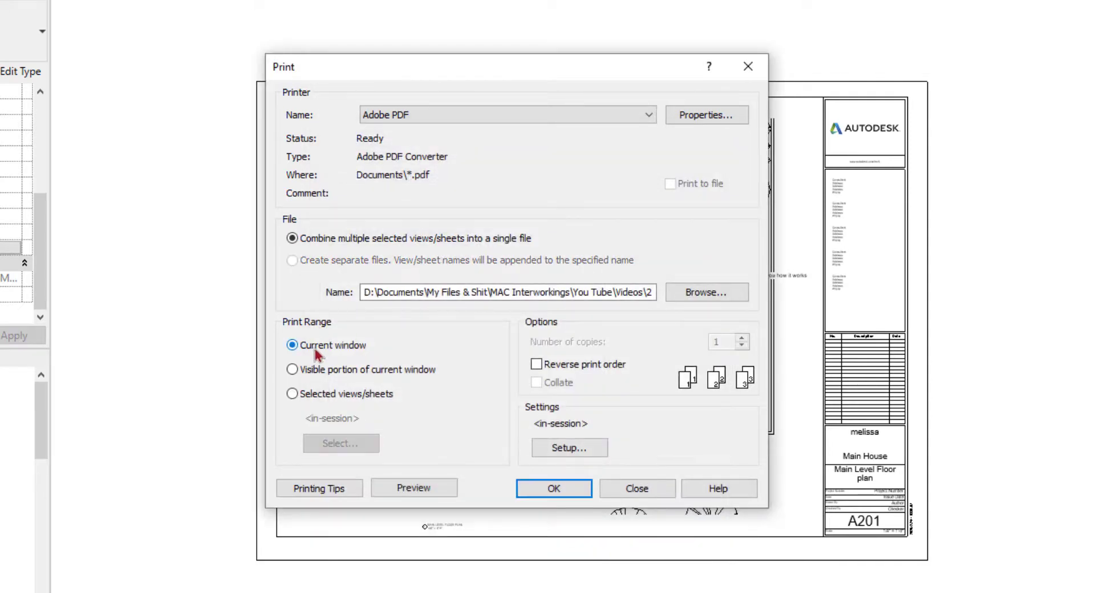
- Set up the print with Offset from corner, No Margin, 100% zoom, unreferenced view tags hidden and Vector Processing
click(587, 448)
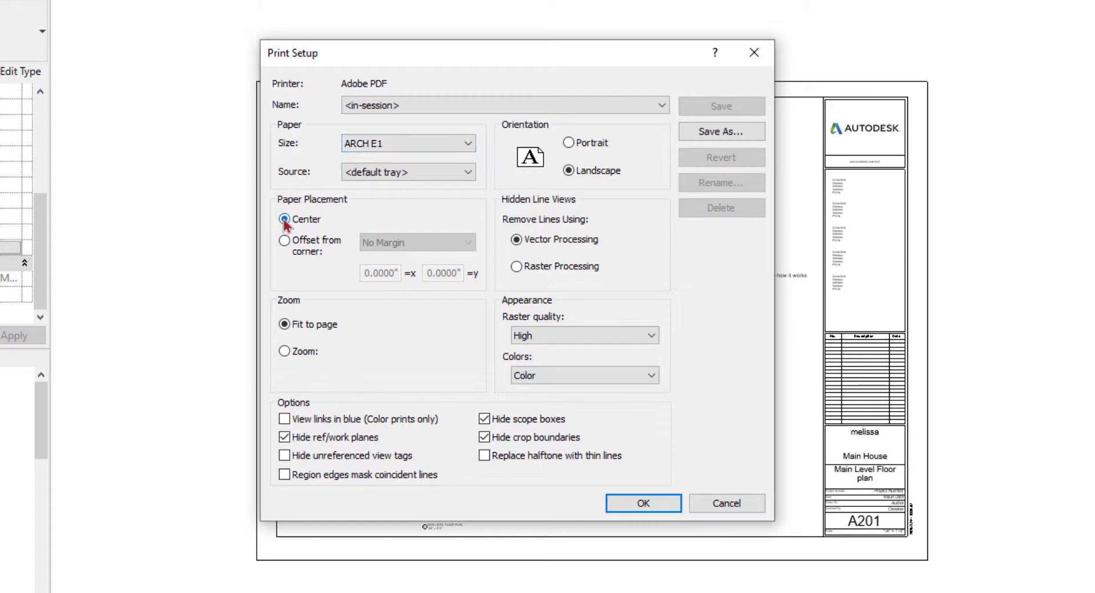
click(285, 351)
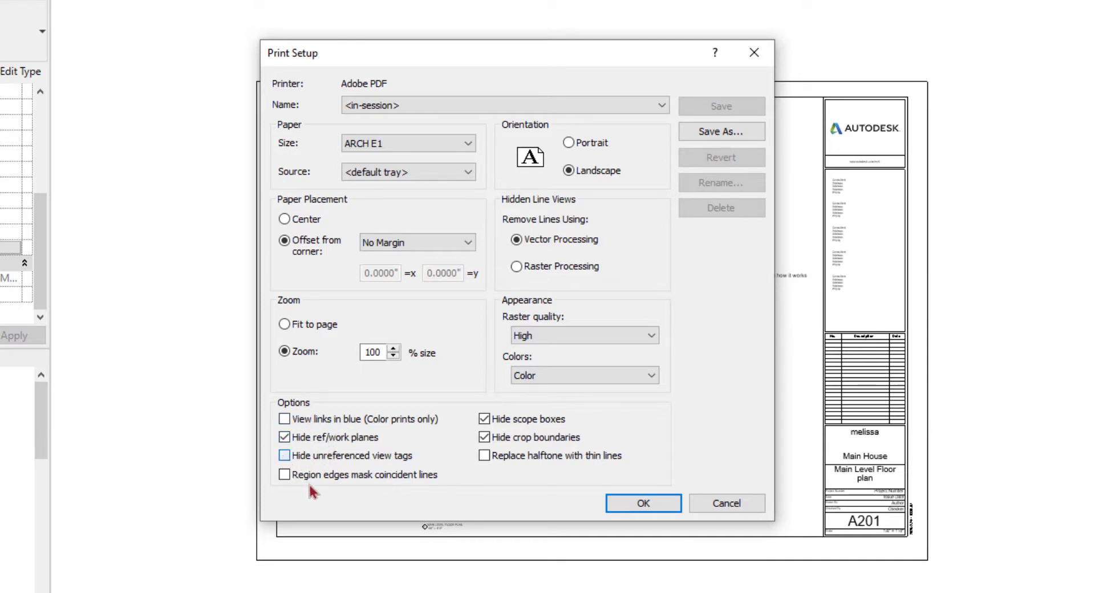
key(space)
click(517, 266)
click(515, 241)
click(516, 266)
click(516, 242)
- Accept the print setup without saving it for future sessions and print the current sheet to PDF
click(644, 507)
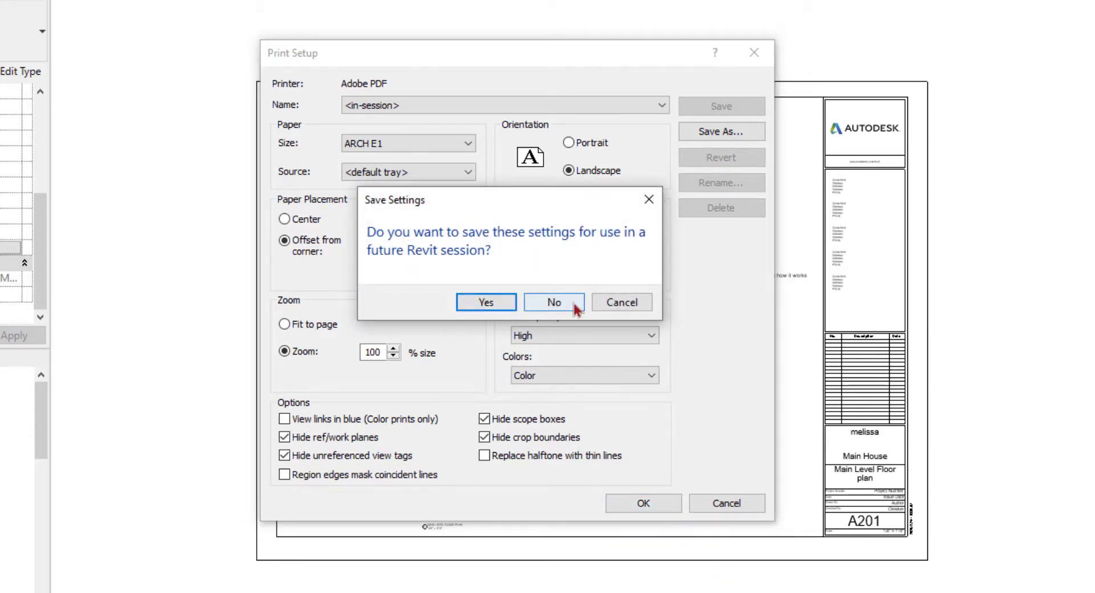
click(548, 312)
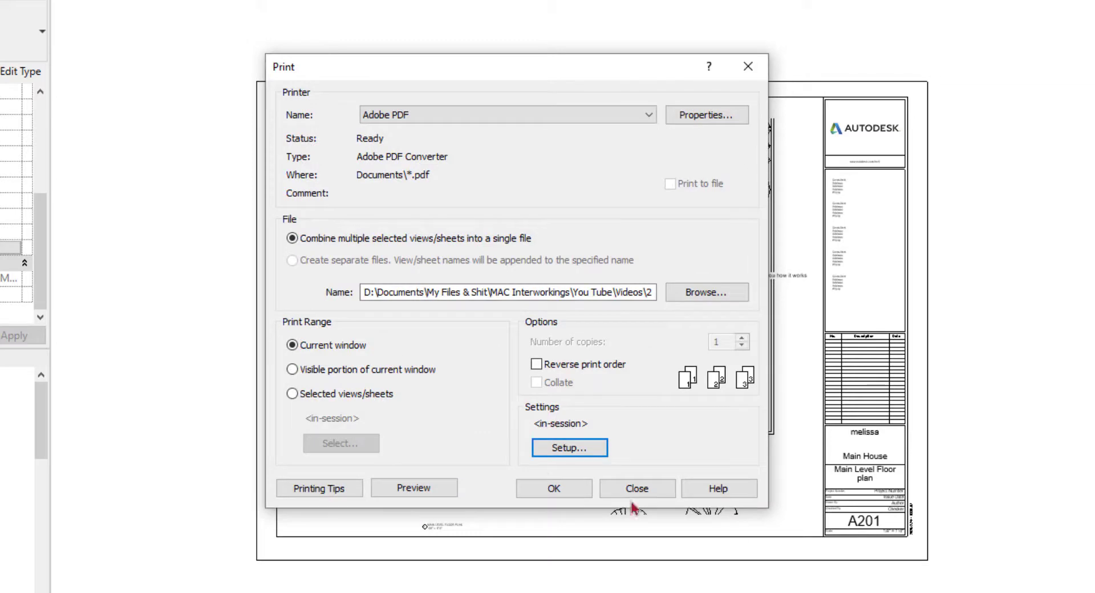
click(552, 490)
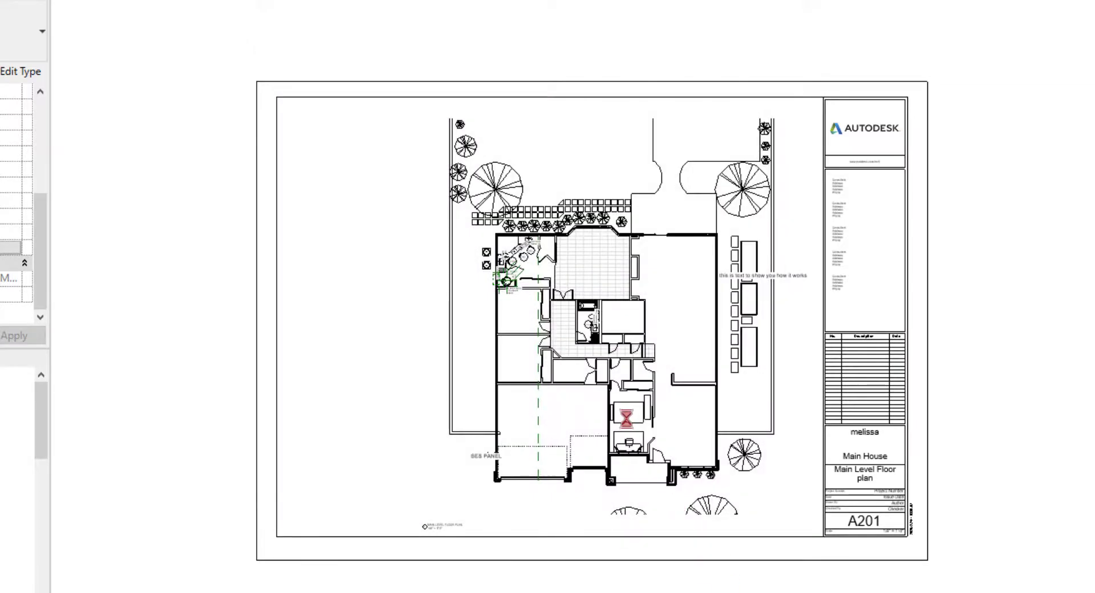